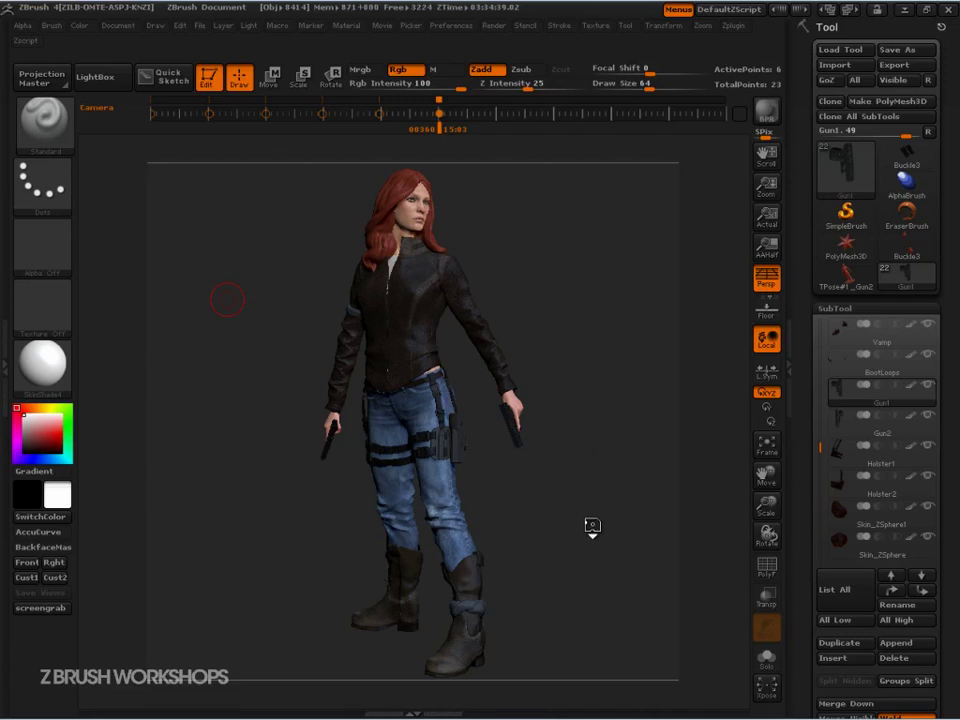
# Step: Show the Material palette in the tray and expand its Modifiers section for the SkinShade4 material
pyautogui.moveTo(572, 510); pyautogui.dragTo(261, 270)
pyautogui.click(347, 25)
pyautogui.click(341, 49)
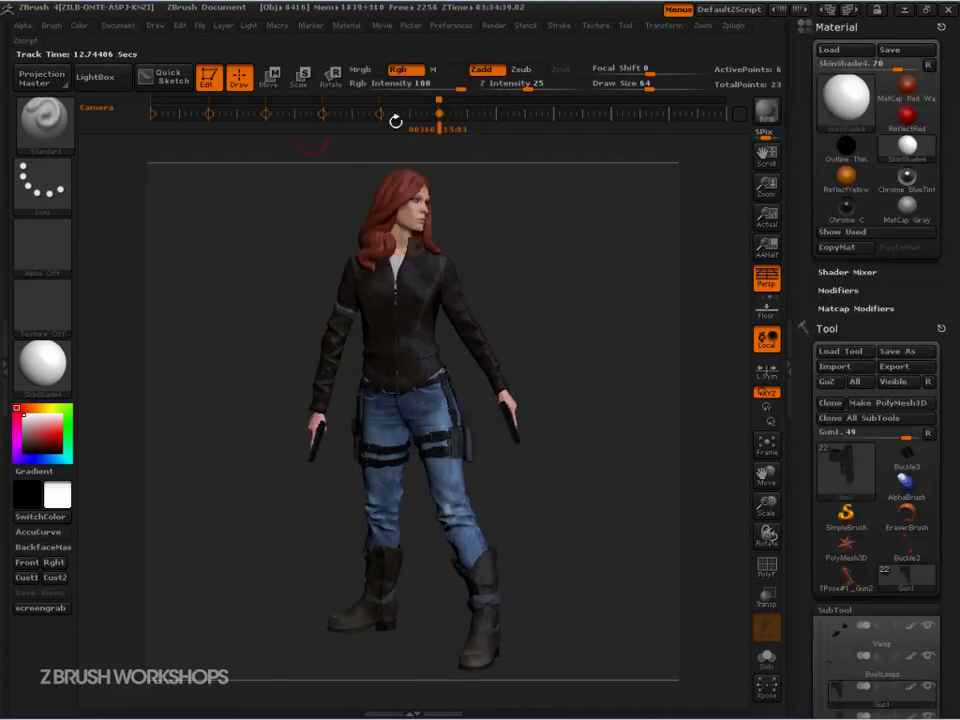
pyautogui.click(840, 290)
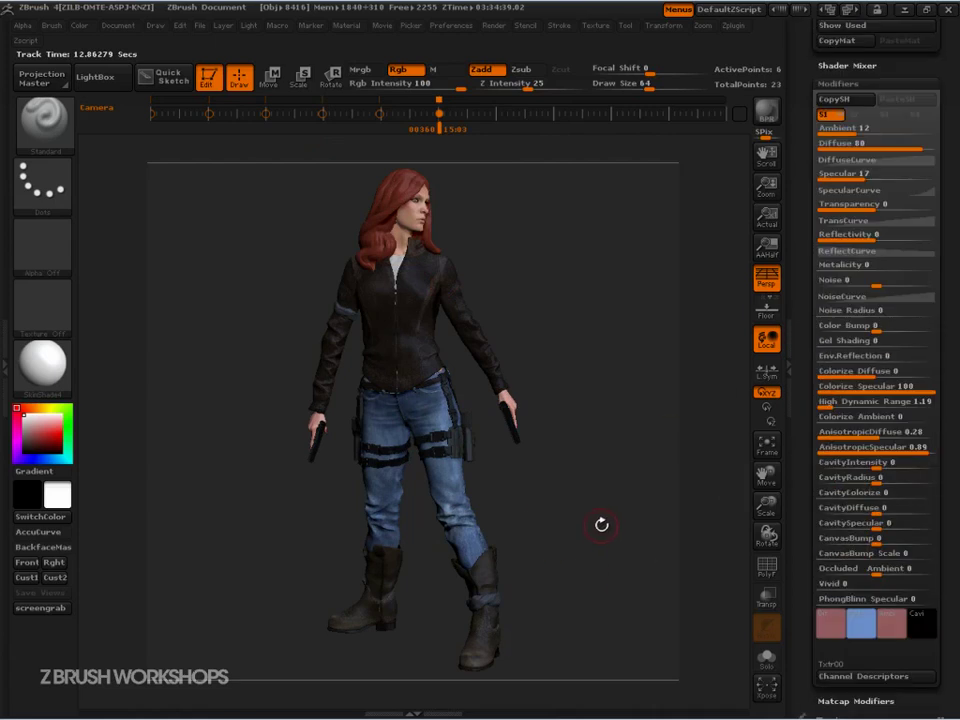
pyautogui.moveTo(59, 373)
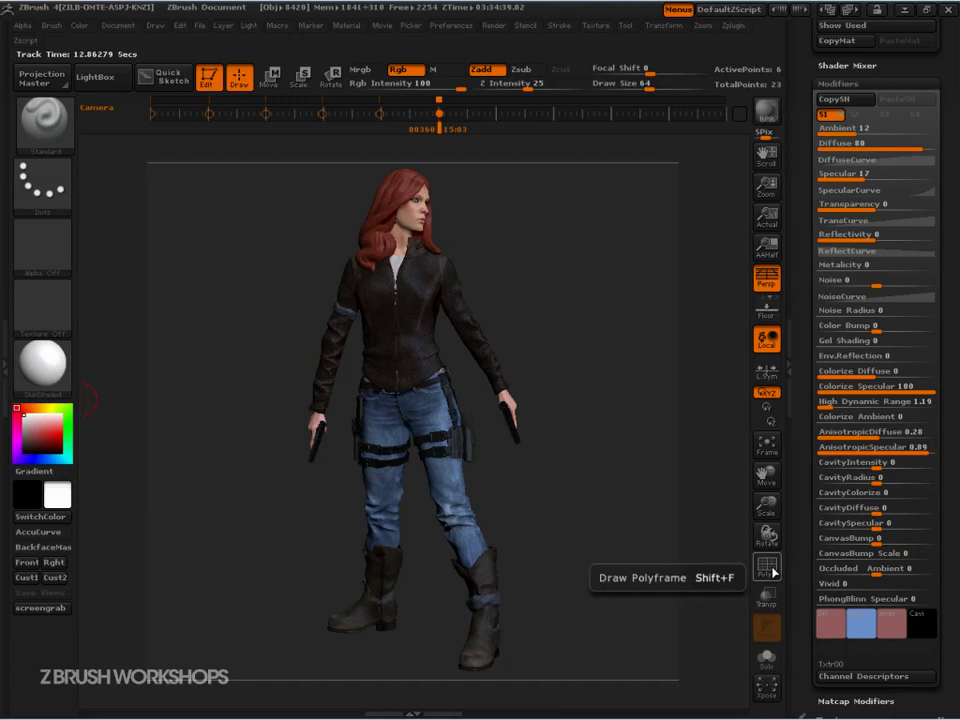
pyautogui.moveTo(802, 418)
pyautogui.mouseDown()
pyautogui.moveTo(805, 471)
pyautogui.moveTo(801, 442)
pyautogui.mouseUp()
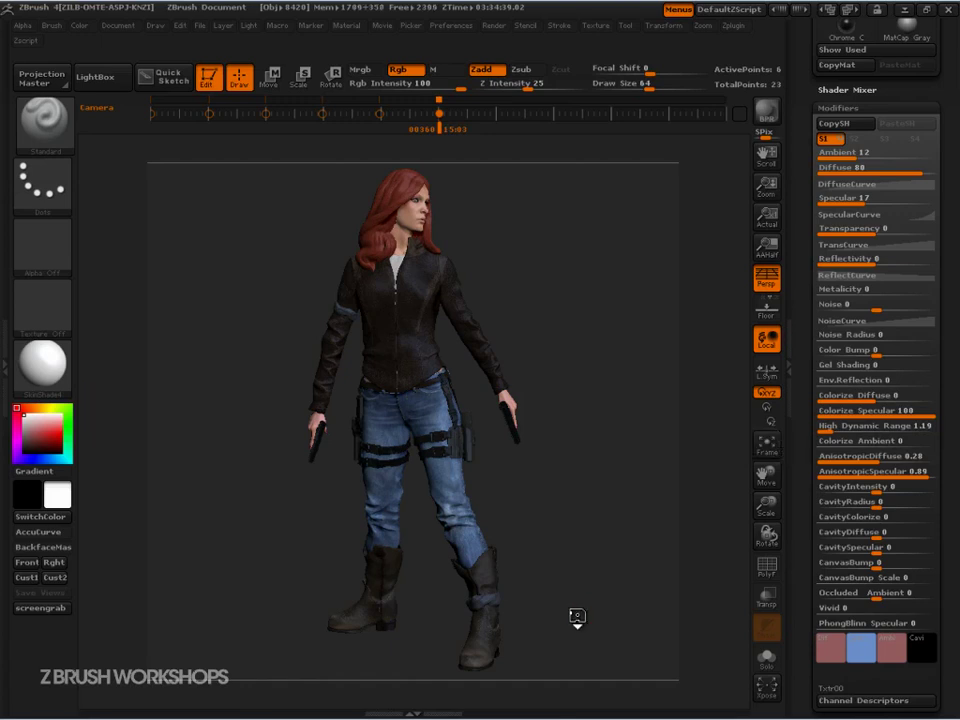
pyautogui.moveTo(583, 615); pyautogui.dragTo(575, 607)
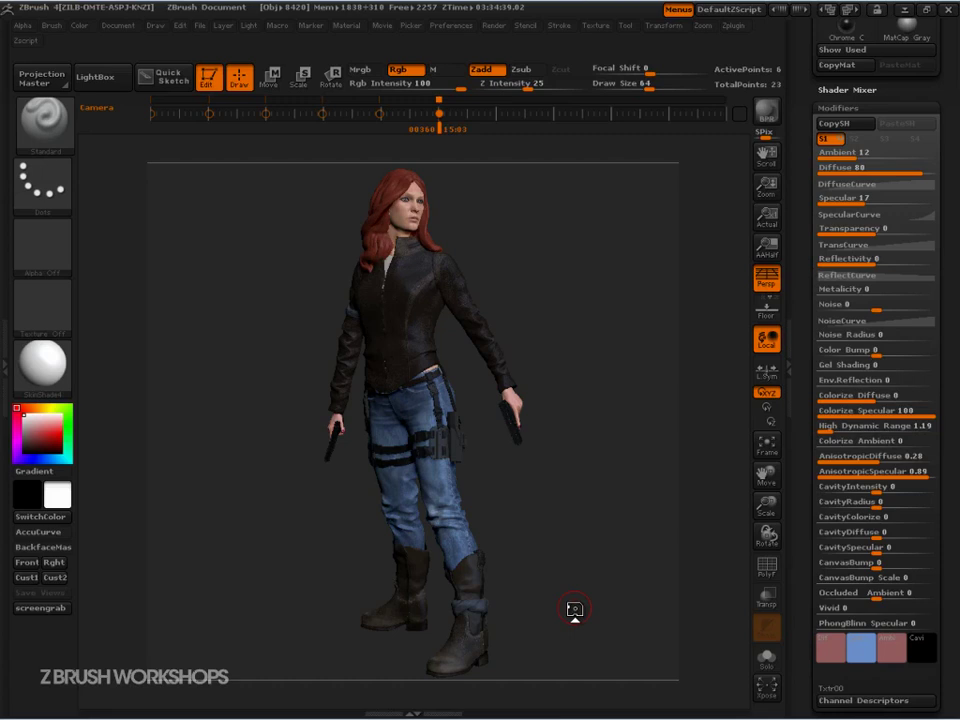
pyautogui.moveTo(575, 607); pyautogui.dragTo(536, 632)
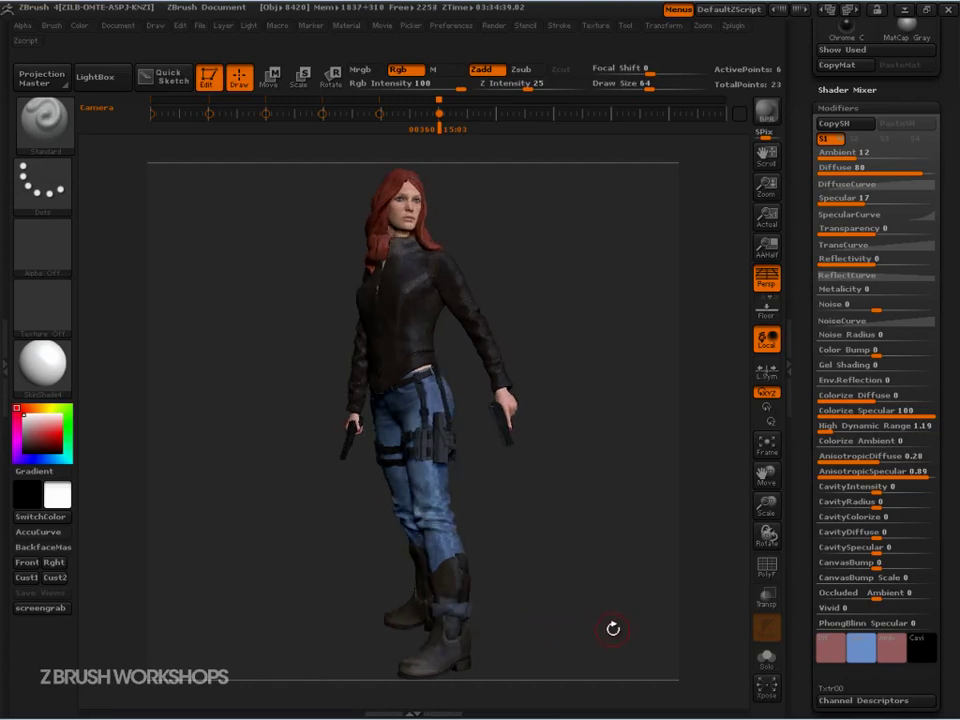
# Step: Open the material library and mark its MatCap Materials and Standard Materials groups with on-screen annotations
pyautogui.click(48, 368)
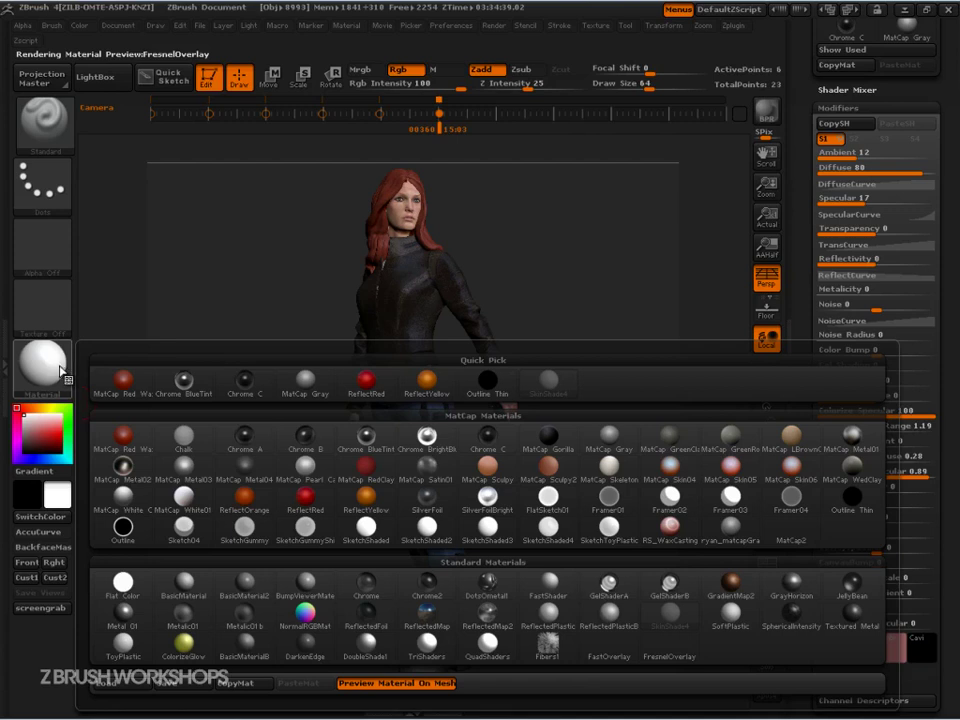
pyautogui.hotkey('ctrl', 'shift')
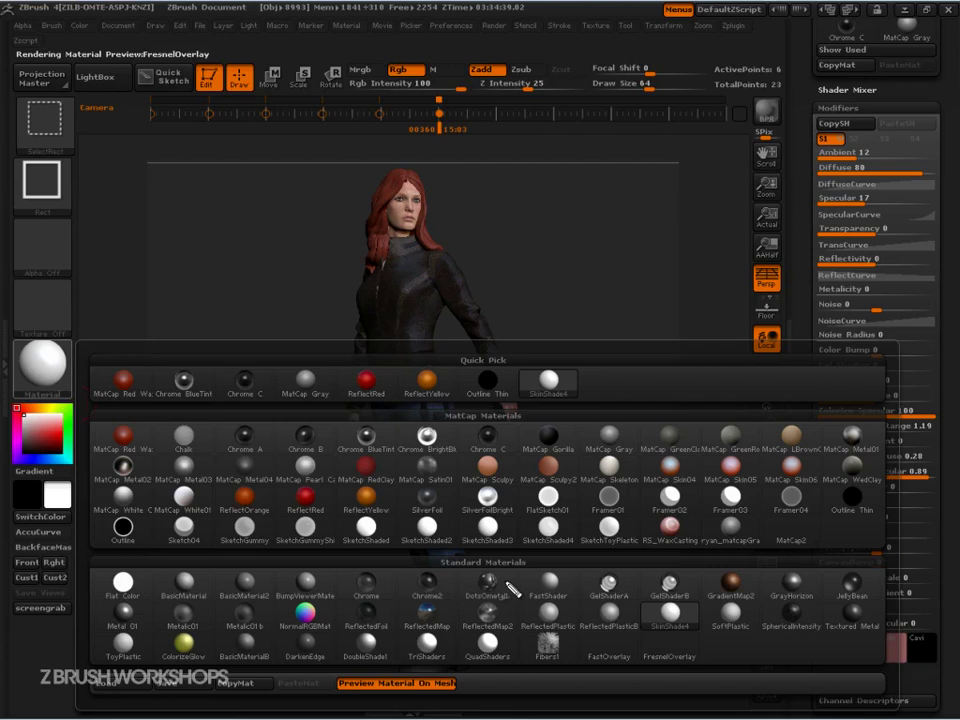
pyautogui.moveTo(478, 410)
pyautogui.mouseDown()
pyautogui.moveTo(428, 428)
pyautogui.moveTo(548, 422)
pyautogui.moveTo(520, 405)
pyautogui.mouseUp()
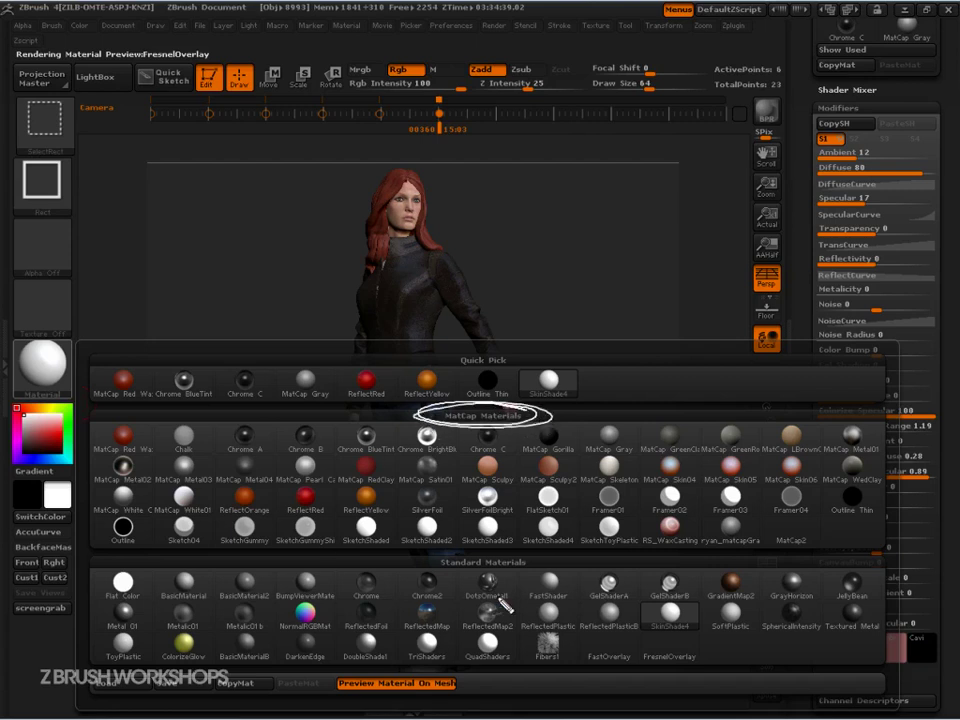
pyautogui.moveTo(540, 560)
pyautogui.mouseDown()
pyautogui.moveTo(416, 565)
pyautogui.moveTo(560, 558)
pyautogui.mouseUp()
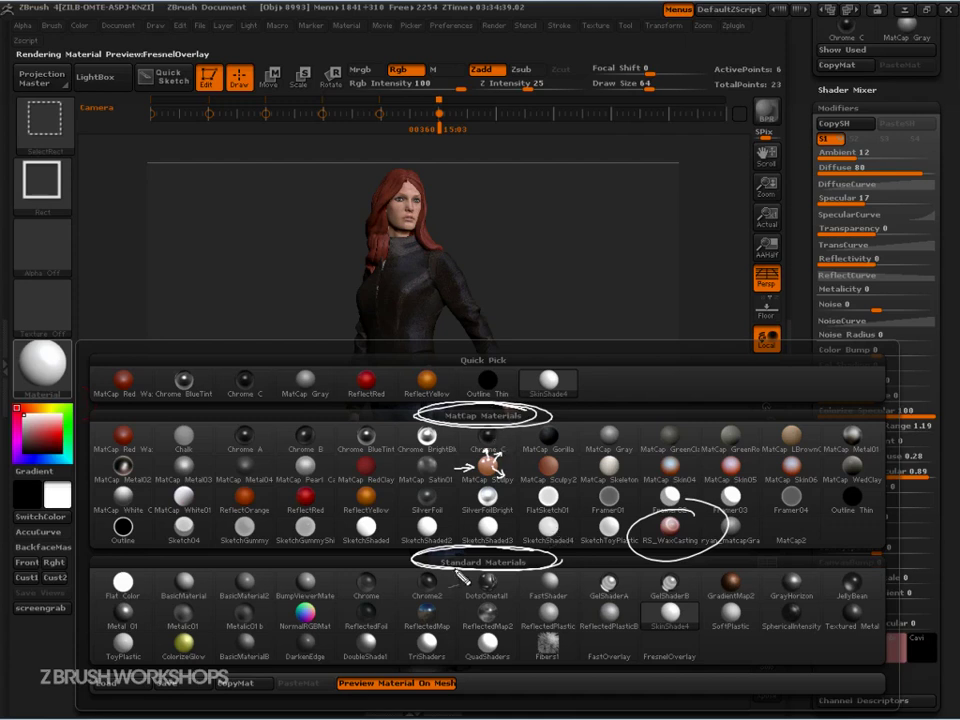
pyautogui.moveTo(347, 556); pyautogui.dragTo(413, 551)
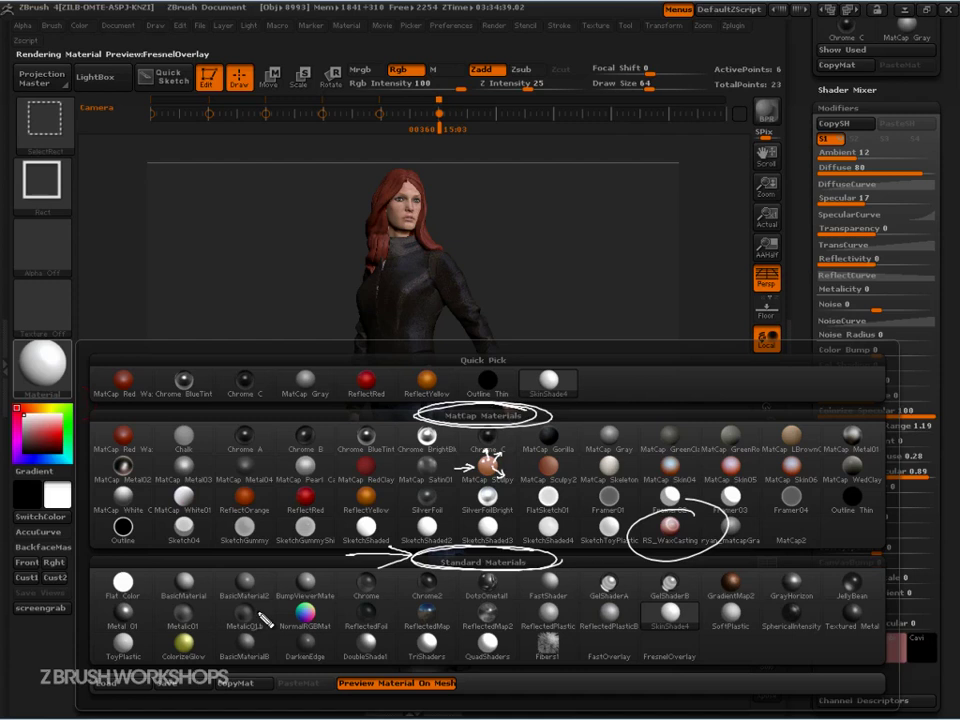
# Step: Circle example Standard materials in the library, including GradientMap2, ReflectedPlastic, ReflectedMap, NormalRGBMat, ColorizeGlow and JellyBean
pyautogui.moveTo(762, 572)
pyautogui.mouseDown()
pyautogui.moveTo(712, 592)
pyautogui.moveTo(760, 578)
pyautogui.mouseUp()
pyautogui.moveTo(553, 598); pyautogui.dragTo(588, 592)
pyautogui.moveTo(425, 591)
pyautogui.mouseDown()
pyautogui.moveTo(462, 598)
pyautogui.moveTo(462, 614)
pyautogui.mouseUp()
pyautogui.moveTo(302, 588)
pyautogui.mouseDown()
pyautogui.moveTo(273, 609)
pyautogui.moveTo(298, 588)
pyautogui.moveTo(240, 592)
pyautogui.mouseUp()
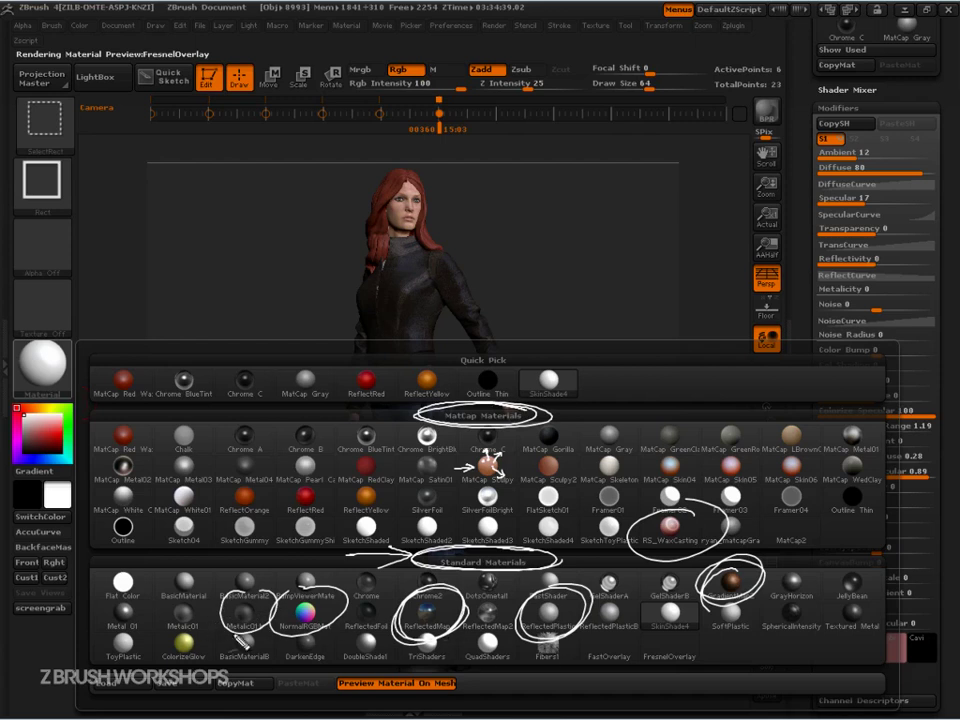
pyautogui.moveTo(193, 632)
pyautogui.mouseDown()
pyautogui.moveTo(165, 662)
pyautogui.moveTo(147, 643)
pyautogui.mouseUp()
pyautogui.moveTo(862, 572); pyautogui.dragTo(820, 606)
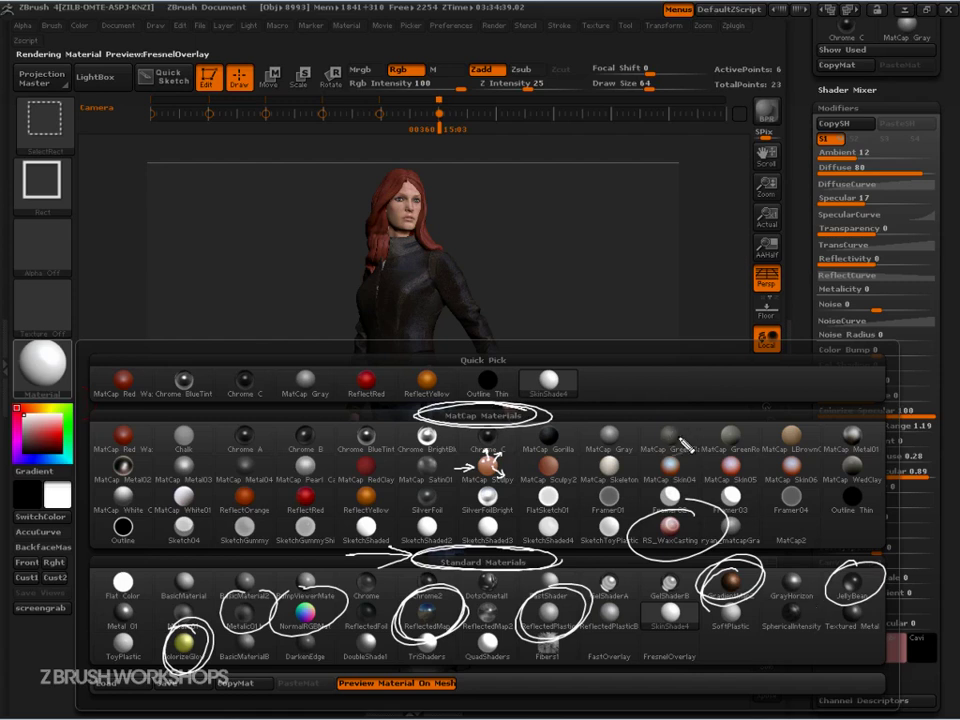
# Step: Circle three example MatCap materials in red, including the green clay and red wax ones, and clear the annotations
pyautogui.moveTo(677, 408)
pyautogui.mouseDown()
pyautogui.moveTo(682, 456)
pyautogui.moveTo(674, 406)
pyautogui.mouseUp()
pyautogui.moveTo(147, 436); pyautogui.dragTo(145, 424)
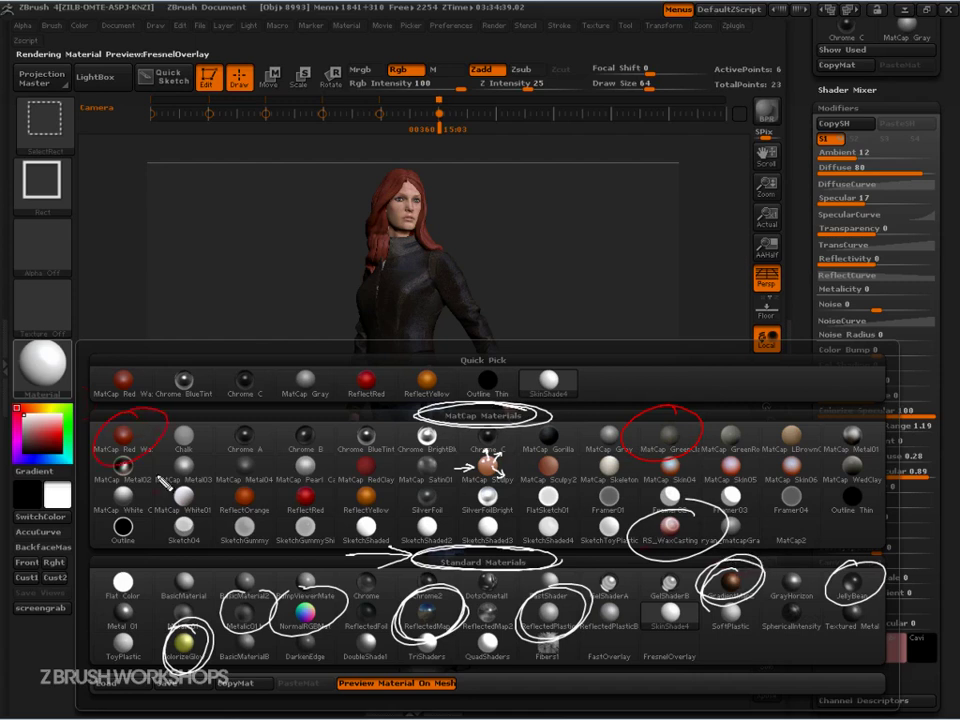
pyautogui.moveTo(443, 428); pyautogui.dragTo(446, 418)
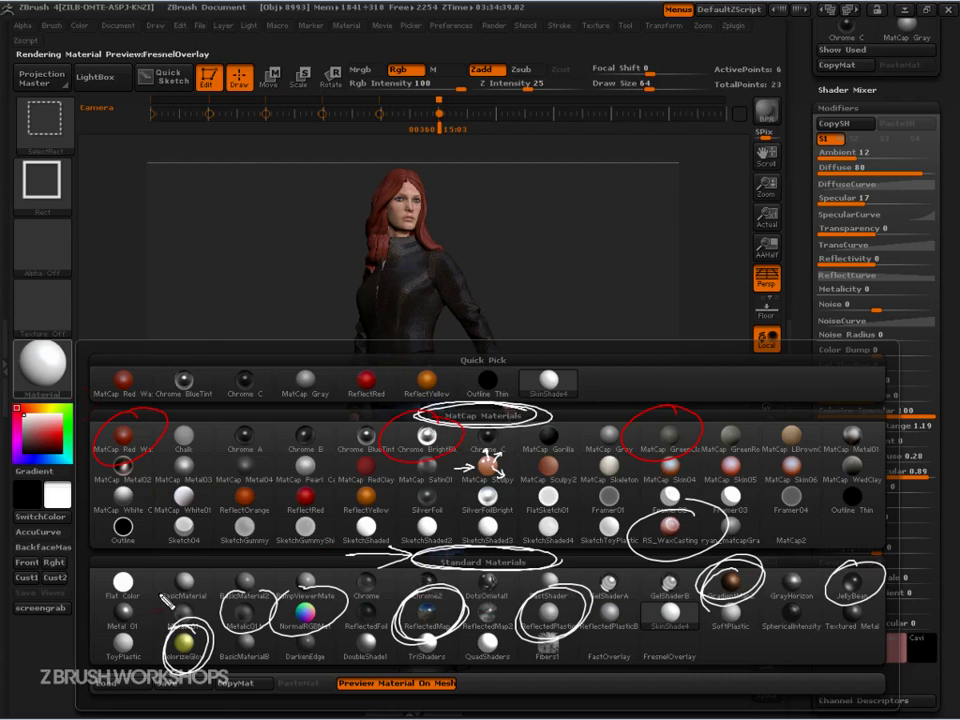
pyautogui.press('Escape')
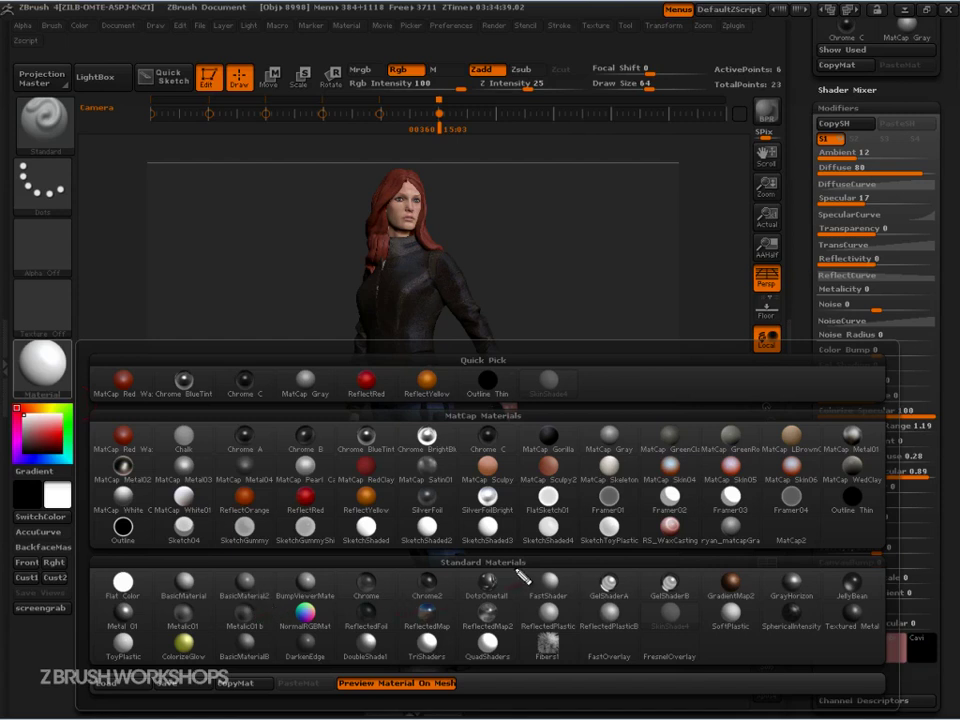
# Step: Annotate the Standard Materials group with the notes "Shader channels" and "utilities", circle both notes, and close the material library
pyautogui.moveTo(545, 563)
pyautogui.mouseDown()
pyautogui.moveTo(468, 547)
pyautogui.moveTo(532, 548)
pyautogui.mouseUp()
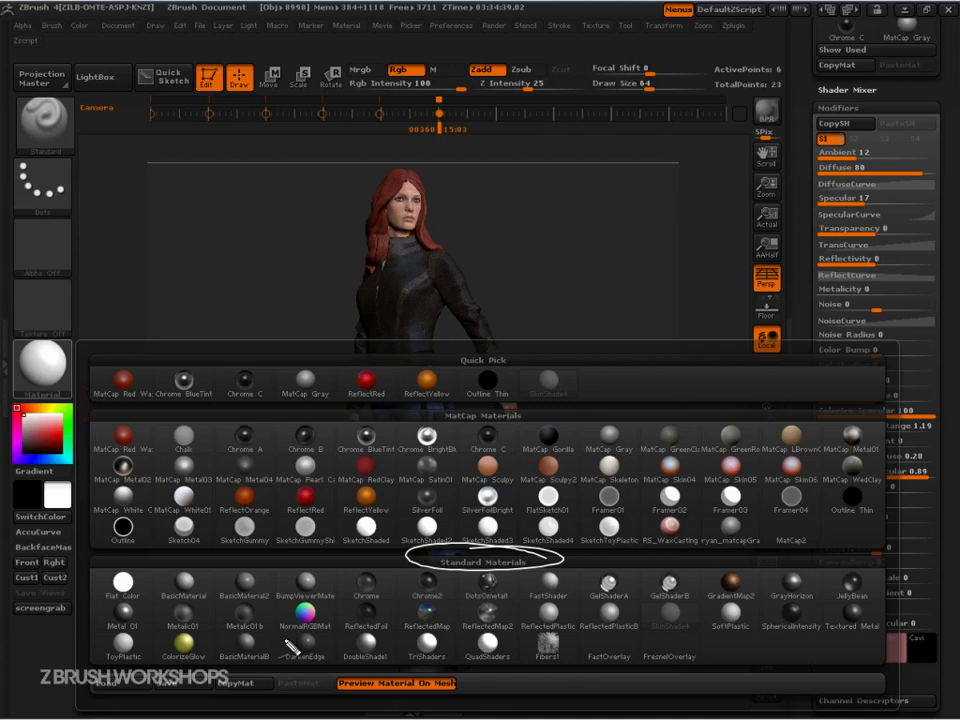
pyautogui.moveTo(444, 553)
pyautogui.mouseDown()
pyautogui.moveTo(298, 325)
pyautogui.moveTo(268, 297)
pyautogui.mouseUp()
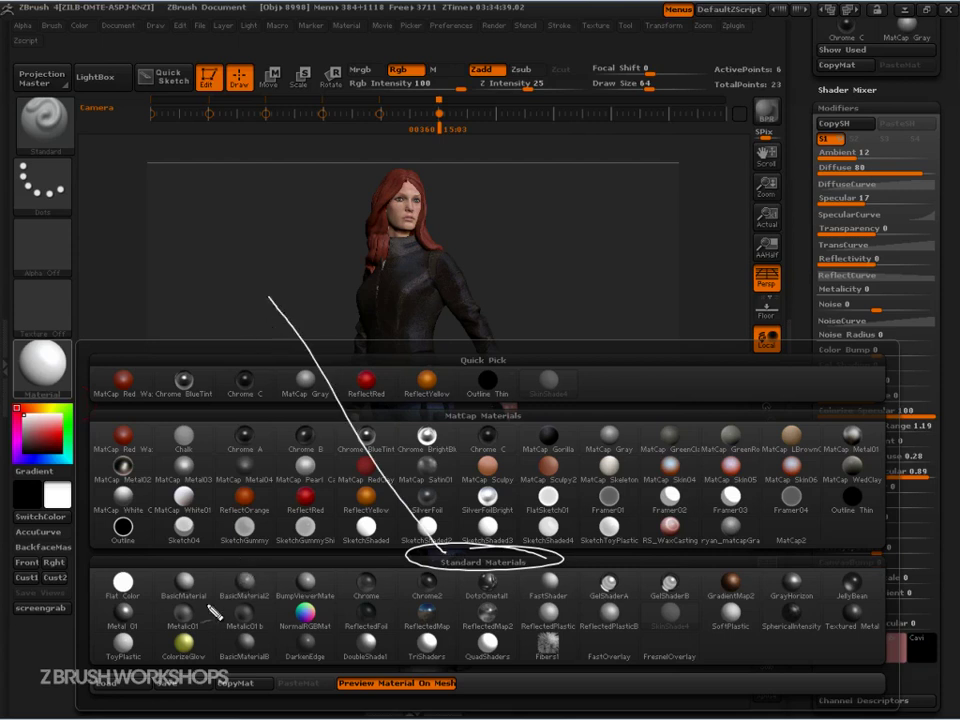
pyautogui.moveTo(176, 178)
pyautogui.mouseDown()
pyautogui.moveTo(152, 208)
pyautogui.moveTo(232, 206)
pyautogui.moveTo(252, 172)
pyautogui.moveTo(280, 195)
pyautogui.mouseUp()
pyautogui.moveTo(215, 222)
pyautogui.mouseDown()
pyautogui.moveTo(218, 236)
pyautogui.moveTo(233, 222)
pyautogui.moveTo(288, 222)
pyautogui.moveTo(325, 182)
pyautogui.moveTo(332, 214)
pyautogui.mouseUp()
pyautogui.moveTo(347, 198); pyautogui.dragTo(338, 218)
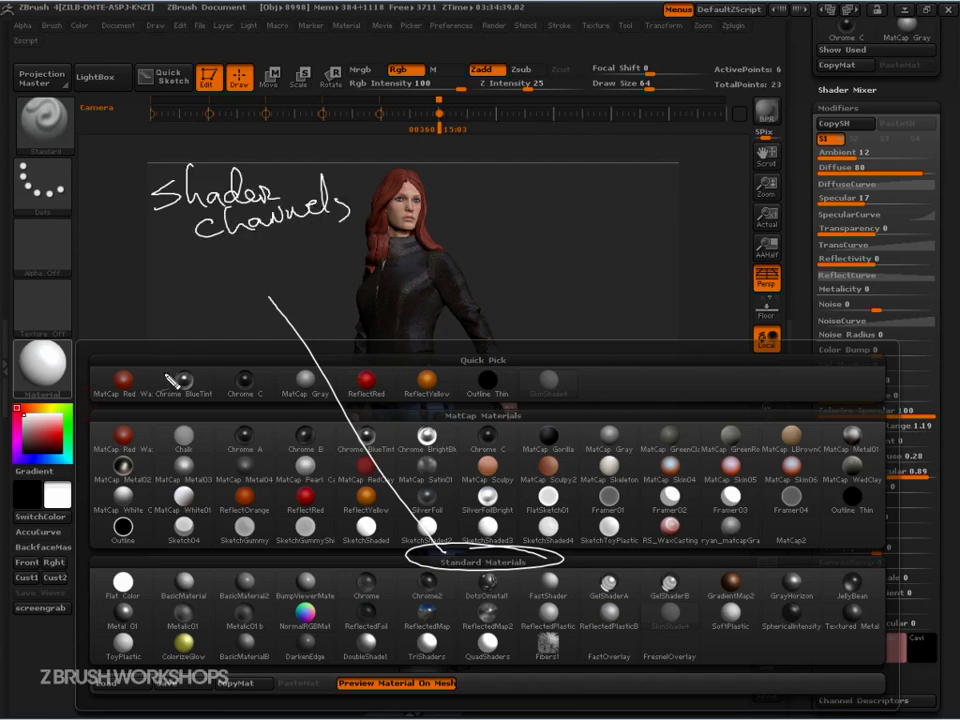
pyautogui.moveTo(176, 266)
pyautogui.mouseDown()
pyautogui.moveTo(188, 277)
pyautogui.moveTo(240, 254)
pyautogui.moveTo(320, 262)
pyautogui.moveTo(111, 266)
pyautogui.moveTo(104, 210)
pyautogui.moveTo(162, 294)
pyautogui.moveTo(150, 300)
pyautogui.mouseUp()
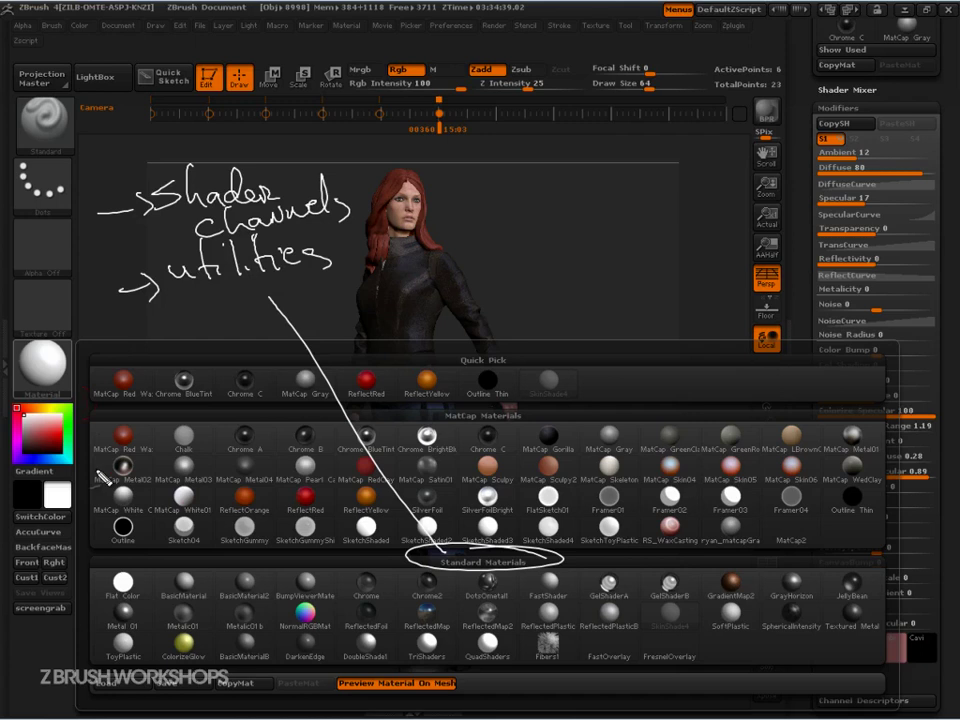
pyautogui.moveTo(277, 135)
pyautogui.mouseDown()
pyautogui.moveTo(128, 215)
pyautogui.moveTo(400, 190)
pyautogui.moveTo(162, 332)
pyautogui.moveTo(398, 258)
pyautogui.mouseUp()
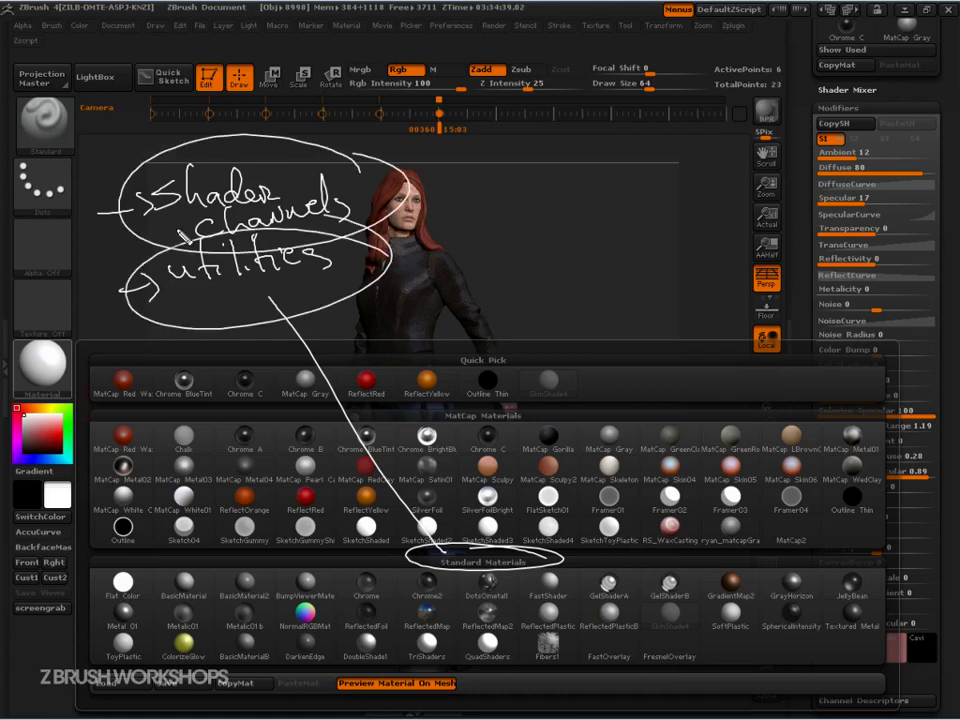
pyautogui.press('Escape')
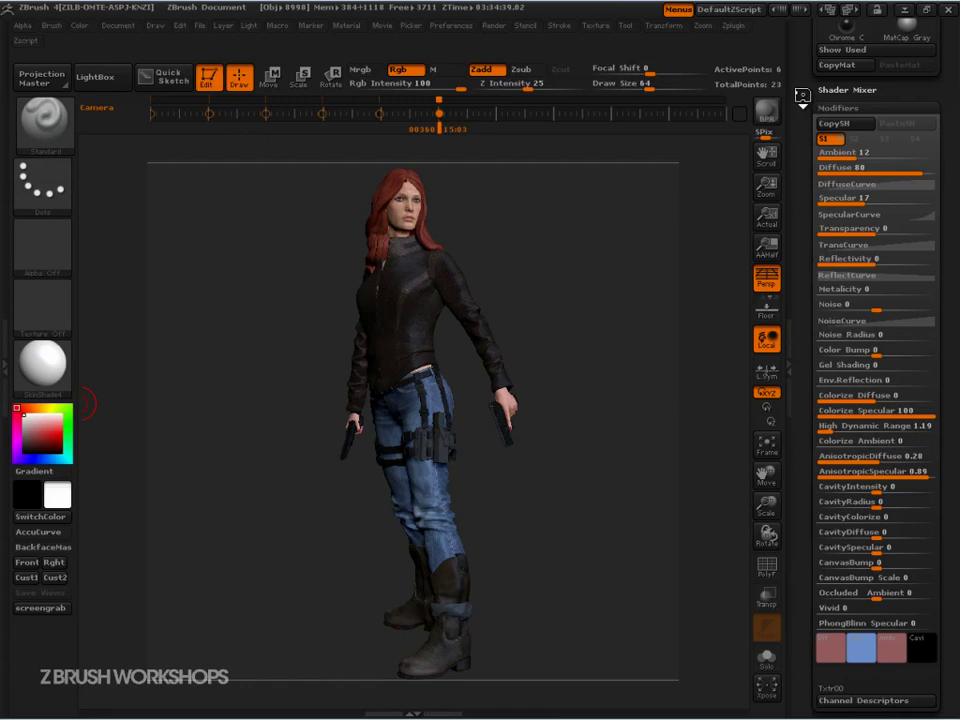
# Step: Mark the S1 to S4 shader channels and the full list of SkinShade4 modifiers with on-screen annotations
pyautogui.moveTo(805, 109); pyautogui.dragTo(804, 103)
pyautogui.press('ctrl')
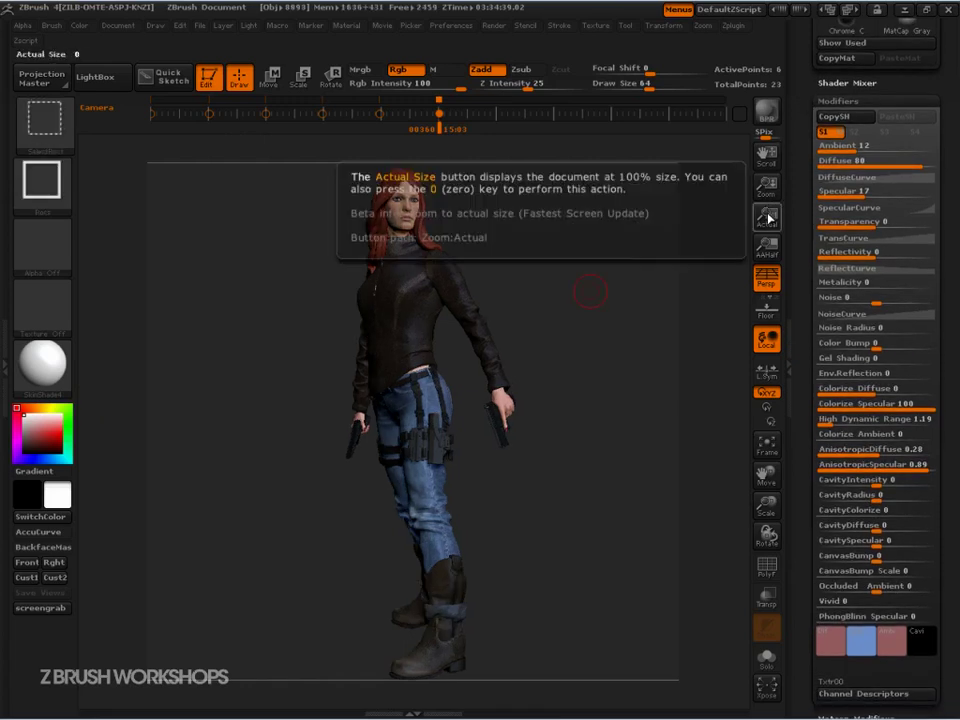
pyautogui.hotkey('ctrl', 'shift')
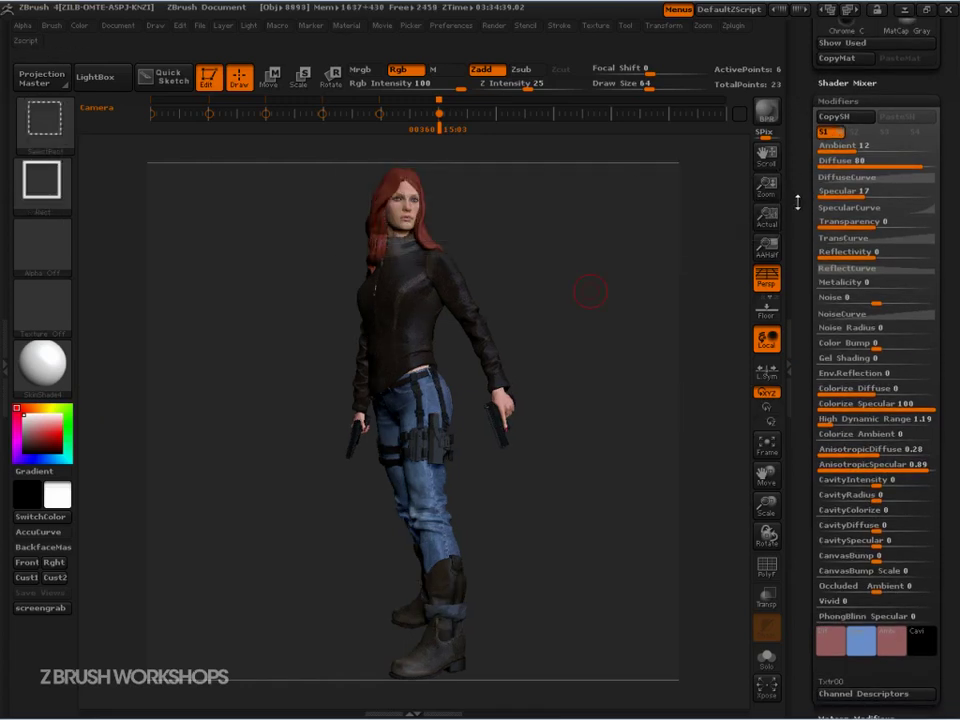
pyautogui.moveTo(800, 140); pyautogui.dragTo(832, 152)
pyautogui.click(855, 131)
pyautogui.click(883, 131)
pyautogui.moveTo(590, 195)
pyautogui.mouseDown()
pyautogui.moveTo(807, 140)
pyautogui.moveTo(773, 147)
pyautogui.moveTo(789, 145)
pyautogui.moveTo(806, 230)
pyautogui.moveTo(815, 705)
pyautogui.moveTo(940, 708)
pyautogui.moveTo(951, 236)
pyautogui.moveTo(832, 122)
pyautogui.mouseUp()
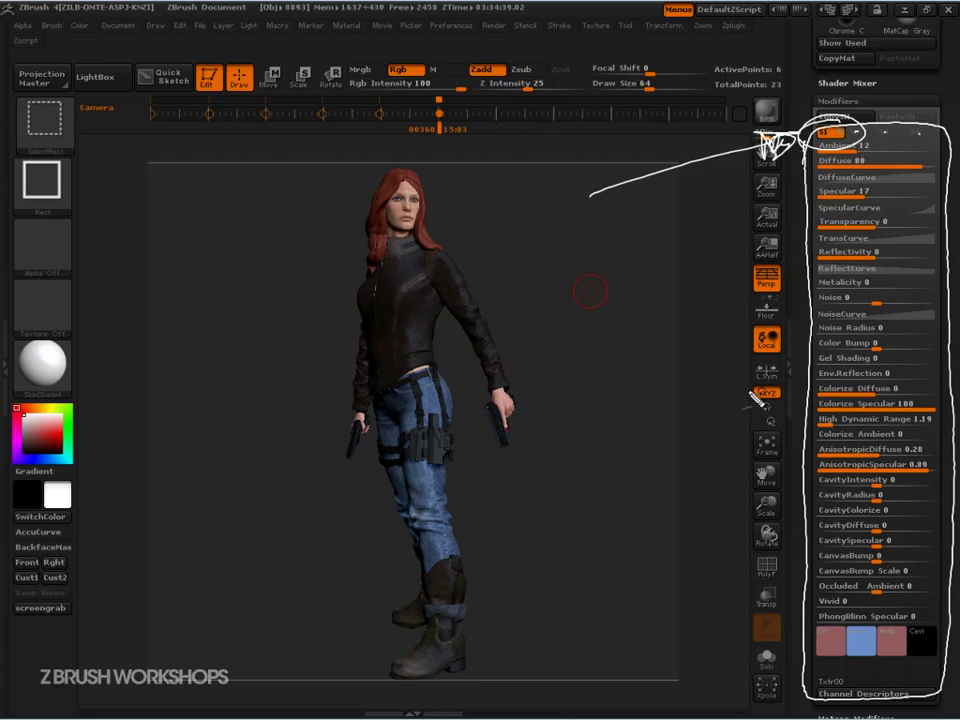
# Step: Write the channel numbers 1 to 4 beside the character and label channel 1 with "Diffuse" and "spec"
pyautogui.moveTo(645, 201)
pyautogui.mouseDown()
pyautogui.moveTo(653, 272)
pyautogui.moveTo(634, 324)
pyautogui.moveTo(660, 358)
pyautogui.mouseUp()
pyautogui.moveTo(648, 345)
pyautogui.mouseDown()
pyautogui.moveTo(641, 390)
pyautogui.moveTo(811, 352)
pyautogui.moveTo(786, 356)
pyautogui.mouseUp()
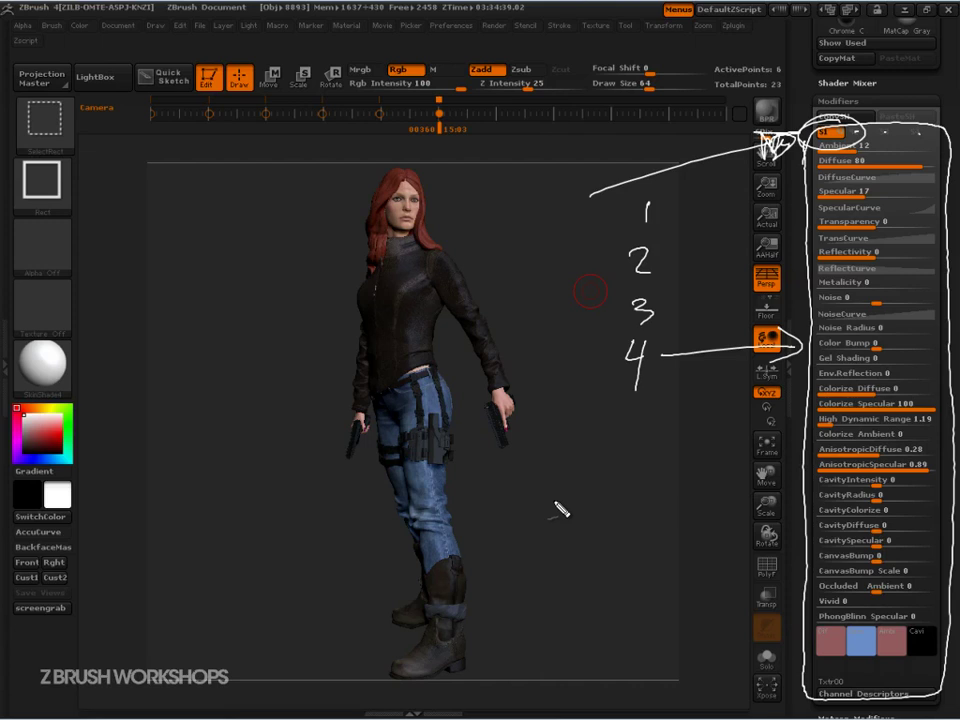
pyautogui.moveTo(604, 213); pyautogui.dragTo(627, 211)
pyautogui.moveTo(469, 198); pyautogui.dragTo(469, 237)
pyautogui.moveTo(470, 198)
pyautogui.mouseDown()
pyautogui.moveTo(470, 236)
pyautogui.moveTo(503, 235)
pyautogui.mouseUp()
pyautogui.click(503, 206)
pyautogui.moveTo(527, 190); pyautogui.dragTo(515, 233)
pyautogui.moveTo(508, 212)
pyautogui.mouseDown()
pyautogui.moveTo(530, 210)
pyautogui.moveTo(530, 236)
pyautogui.mouseUp()
pyautogui.moveTo(525, 212)
pyautogui.mouseDown()
pyautogui.moveTo(547, 210)
pyautogui.moveTo(554, 226)
pyautogui.mouseUp()
pyautogui.moveTo(565, 206)
pyautogui.mouseDown()
pyautogui.moveTo(556, 230)
pyautogui.moveTo(575, 226)
pyautogui.mouseUp()
pyautogui.moveTo(495, 240)
pyautogui.mouseDown()
pyautogui.moveTo(558, 230)
pyautogui.moveTo(507, 256)
pyautogui.moveTo(558, 254)
pyautogui.mouseUp()
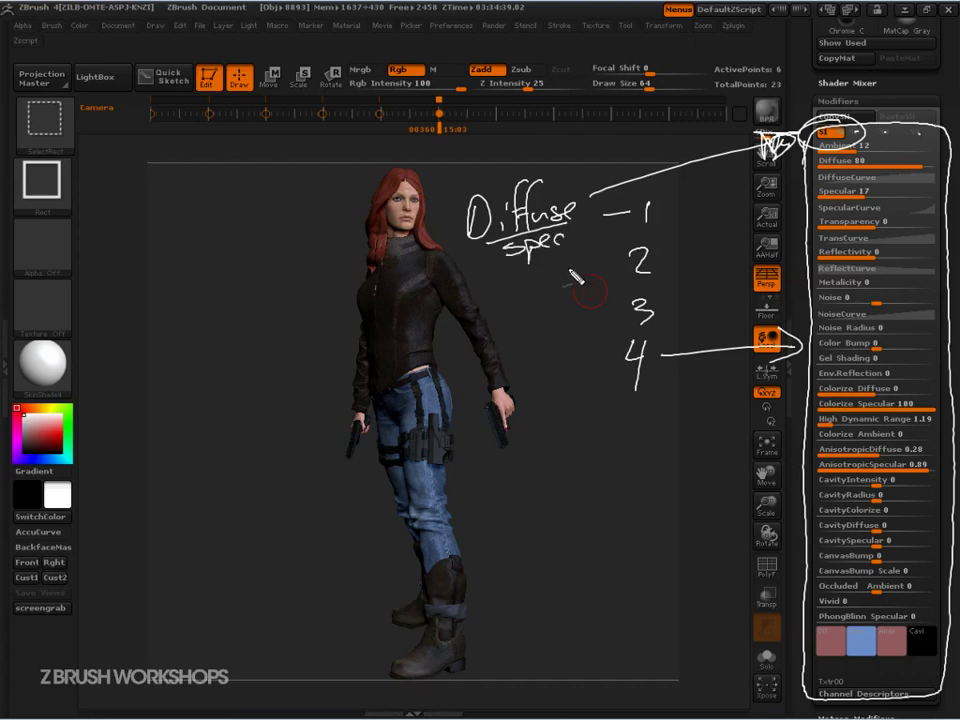
# Step: Label channel 2 with "spec" and channel 3 with "Rim", circle channel 3, and clear the annotations
pyautogui.moveTo(611, 203)
pyautogui.mouseDown()
pyautogui.moveTo(621, 210)
pyautogui.moveTo(611, 217)
pyautogui.mouseUp()
pyautogui.moveTo(595, 267); pyautogui.dragTo(621, 264)
pyautogui.moveTo(621, 264); pyautogui.dragTo(612, 271)
pyautogui.moveTo(503, 273)
pyautogui.mouseDown()
pyautogui.moveTo(484, 298)
pyautogui.moveTo(524, 290)
pyautogui.mouseUp()
pyautogui.moveTo(532, 282); pyautogui.dragTo(552, 288)
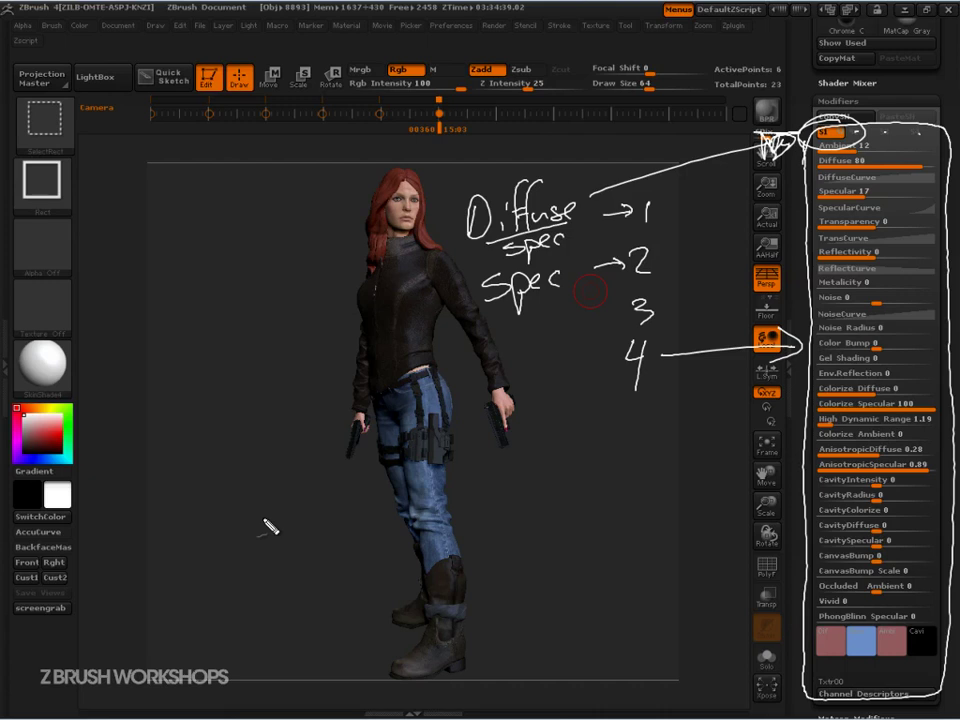
pyautogui.moveTo(594, 322); pyautogui.dragTo(620, 322)
pyautogui.moveTo(609, 312)
pyautogui.mouseDown()
pyautogui.moveTo(621, 320)
pyautogui.moveTo(608, 328)
pyautogui.mouseUp()
pyautogui.moveTo(488, 324)
pyautogui.mouseDown()
pyautogui.moveTo(487, 357)
pyautogui.moveTo(562, 356)
pyautogui.mouseUp()
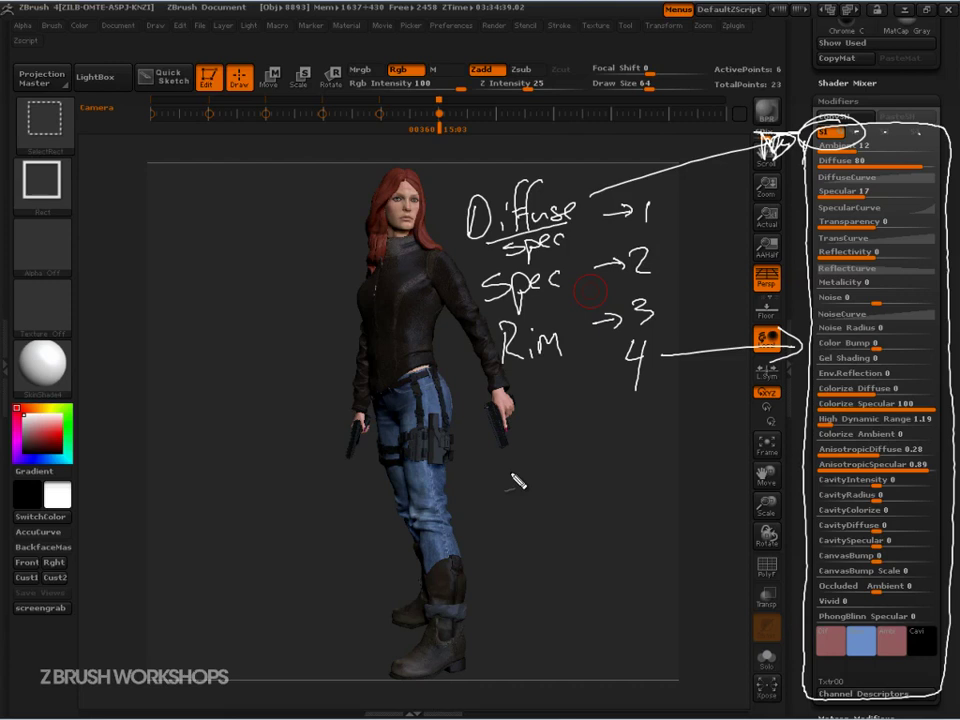
pyautogui.moveTo(685, 303); pyautogui.dragTo(677, 292)
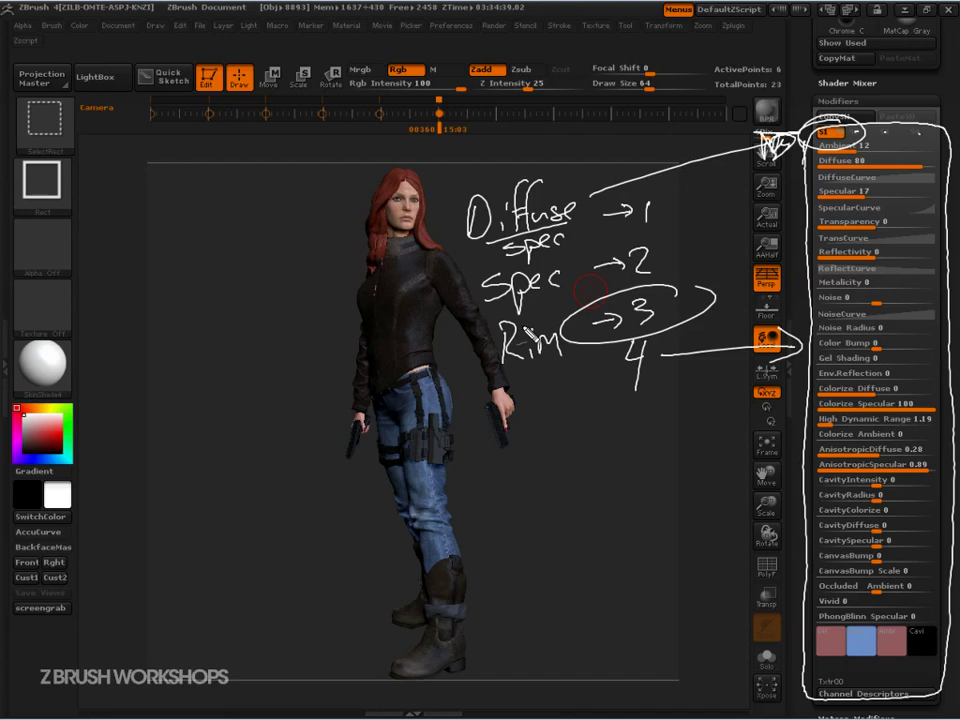
pyautogui.press('Escape')
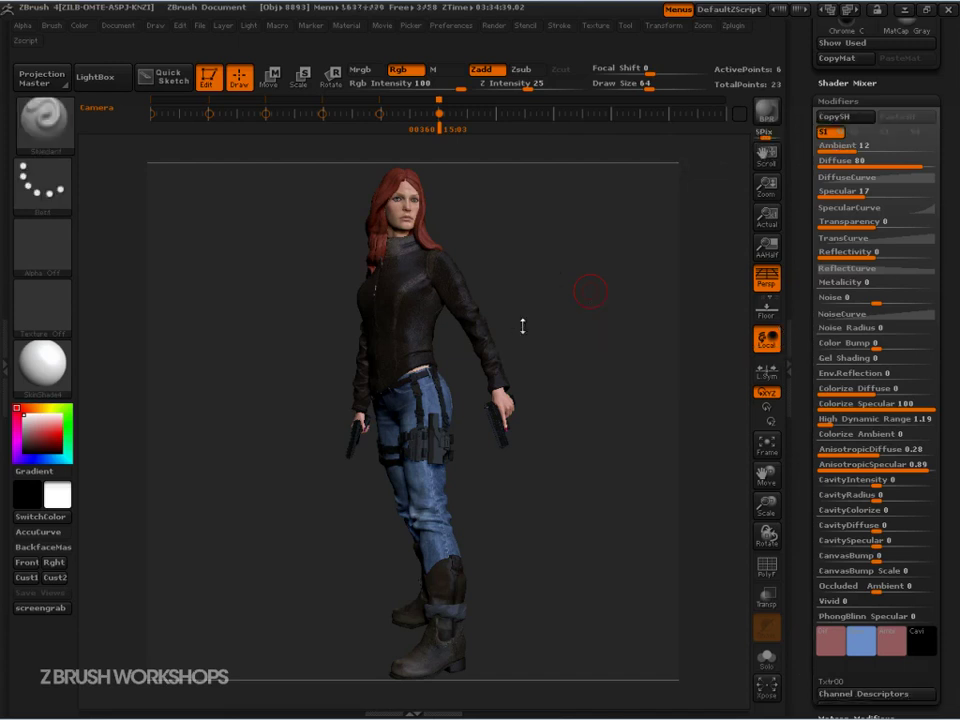
# Step: Apply the GradientMap2 standard material to the character and display the modifiers of its S1 shader channel
pyautogui.click(42, 365)
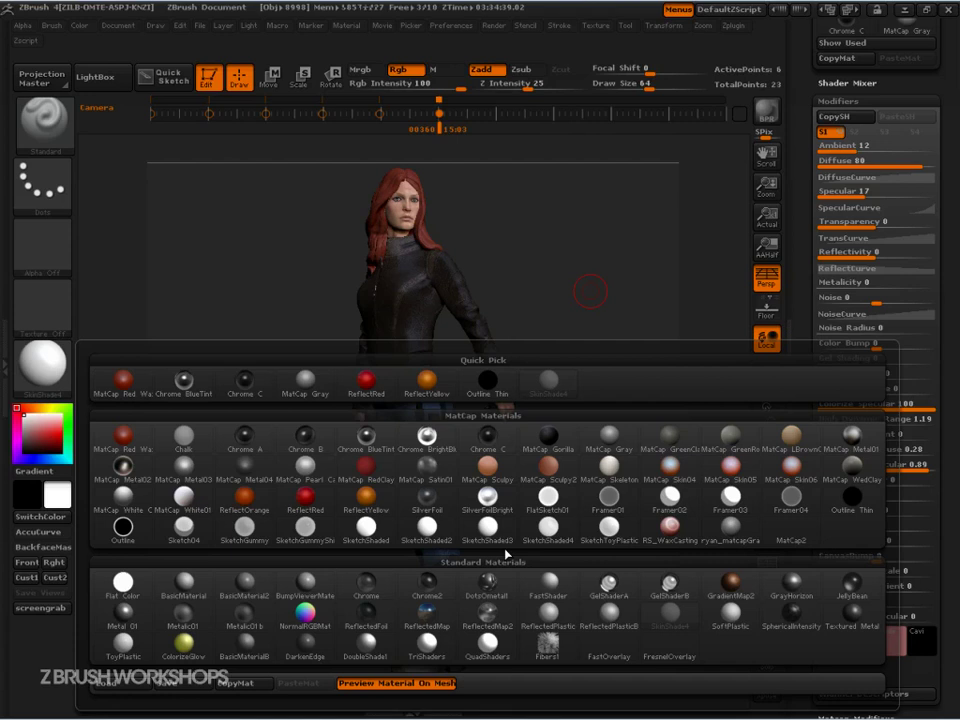
pyautogui.click(731, 583)
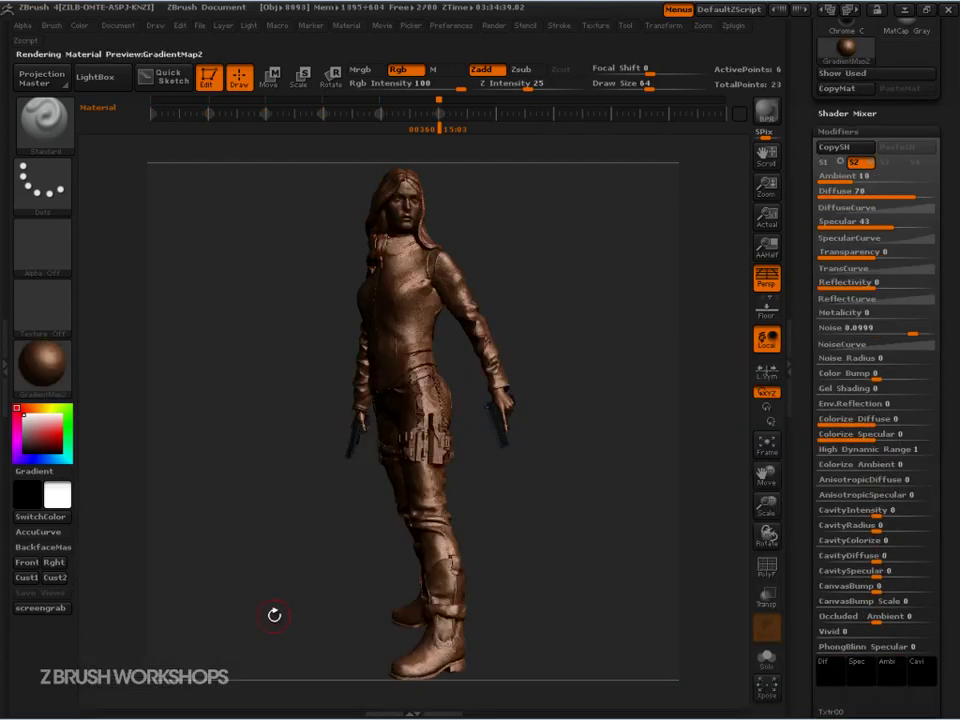
pyautogui.hotkey('ctrl', 'shift')
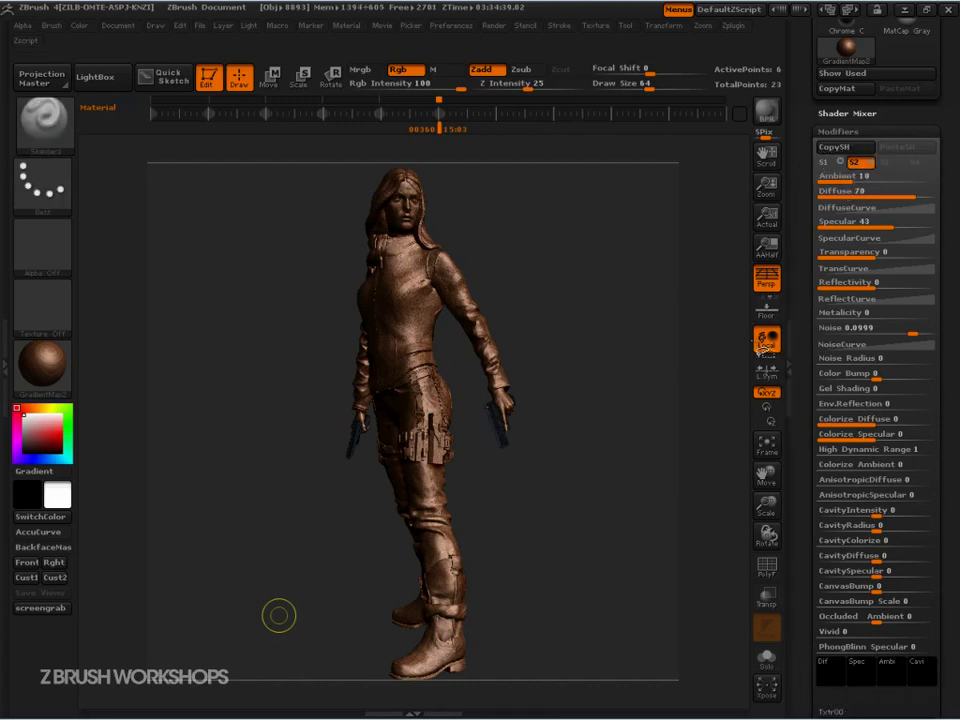
pyautogui.click(823, 161)
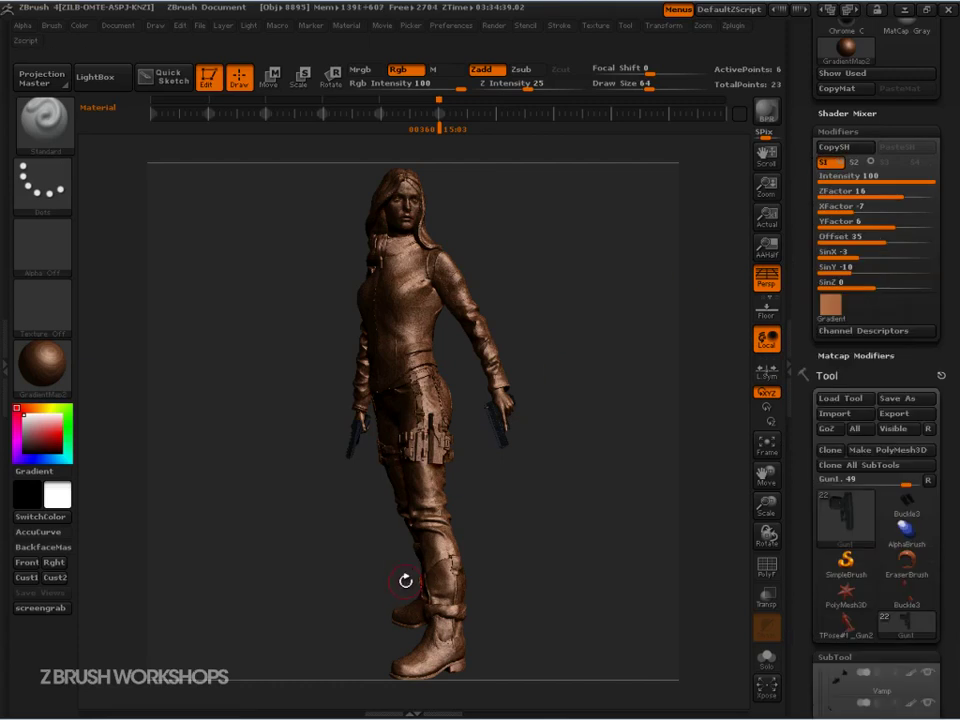
# Step: Outline the GradientMap2 modifiers, bracket and label them "settings", circle the Gradient swatch, and clear the annotations
pyautogui.hotkey('ctrl', 'shift')
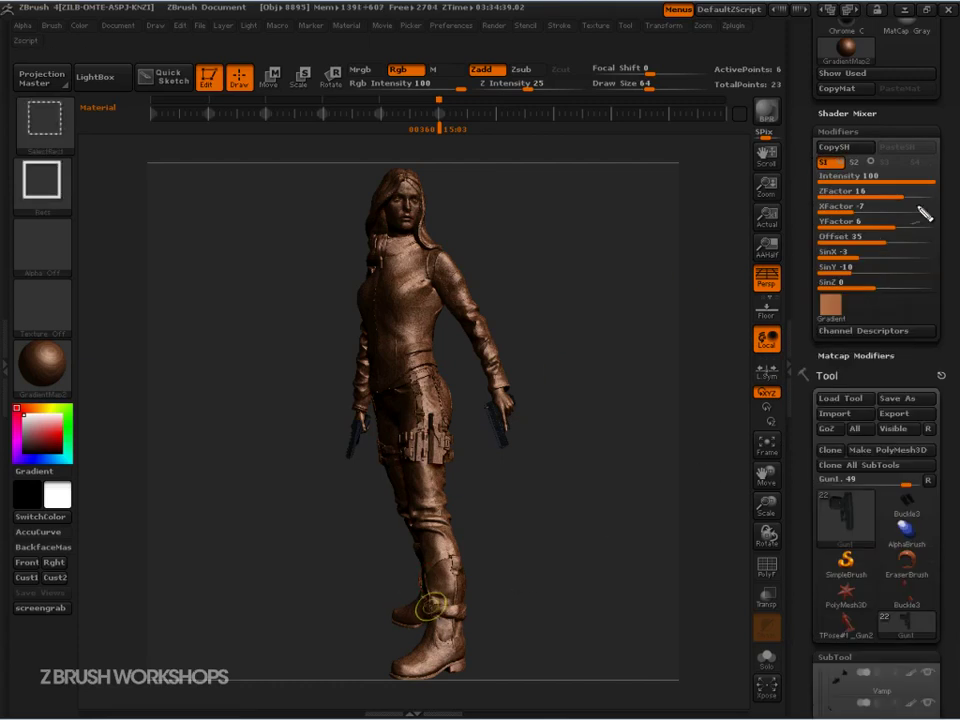
pyautogui.moveTo(945, 168)
pyautogui.mouseDown()
pyautogui.moveTo(825, 161)
pyautogui.moveTo(815, 344)
pyautogui.moveTo(945, 356)
pyautogui.moveTo(925, 161)
pyautogui.mouseUp()
pyautogui.moveTo(705, 316); pyautogui.dragTo(813, 310)
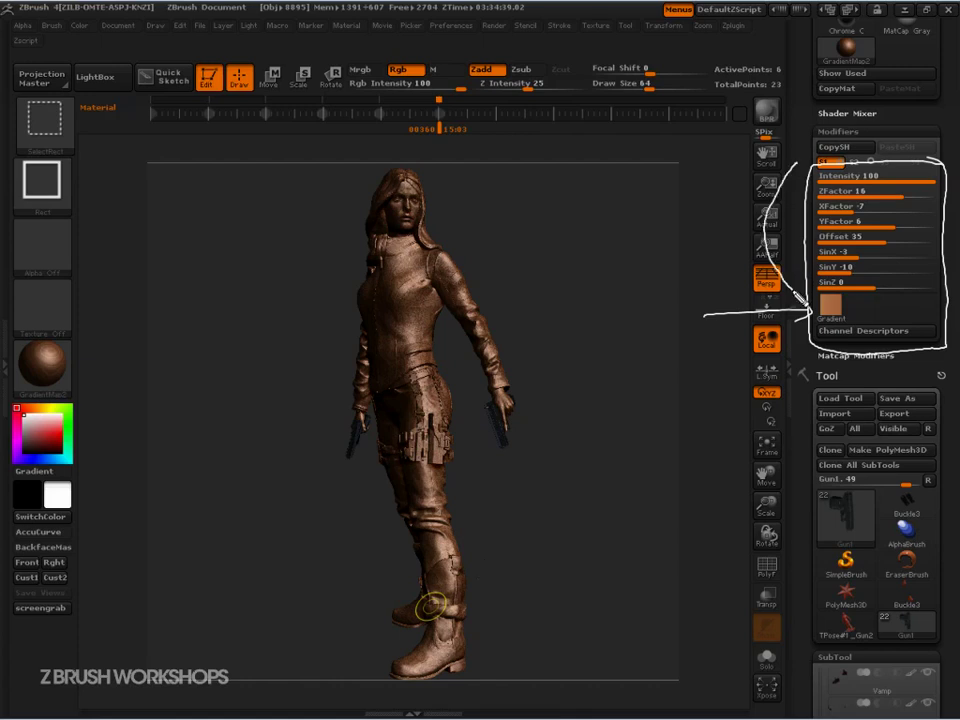
pyautogui.moveTo(795, 163); pyautogui.dragTo(785, 300)
pyautogui.moveTo(765, 240); pyautogui.dragTo(707, 240)
pyautogui.moveTo(562, 232)
pyautogui.mouseDown()
pyautogui.moveTo(598, 245)
pyautogui.moveTo(608, 200)
pyautogui.moveTo(632, 254)
pyautogui.moveTo(668, 283)
pyautogui.mouseUp()
pyautogui.moveTo(674, 238); pyautogui.dragTo(683, 256)
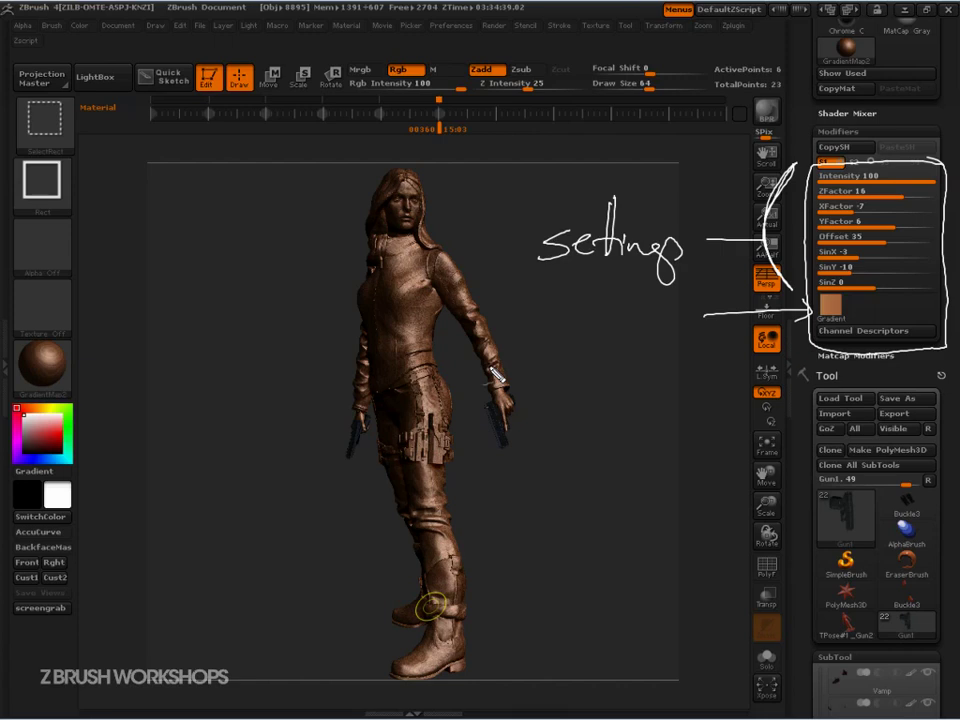
pyautogui.moveTo(855, 288)
pyautogui.mouseDown()
pyautogui.moveTo(865, 325)
pyautogui.moveTo(866, 289)
pyautogui.moveTo(820, 288)
pyautogui.mouseUp()
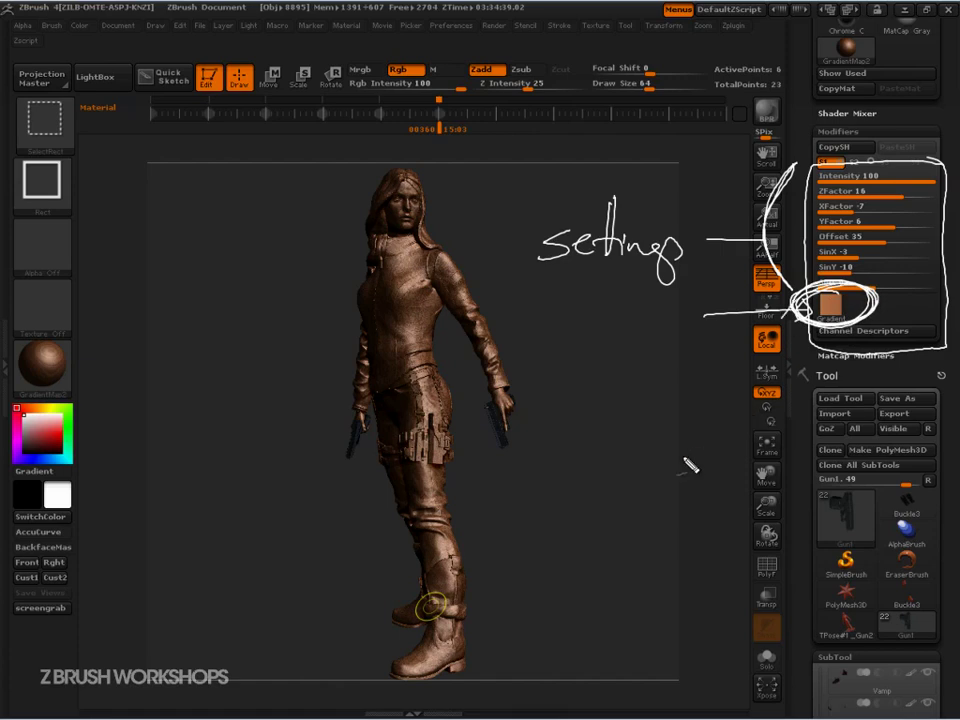
pyautogui.press('Escape')
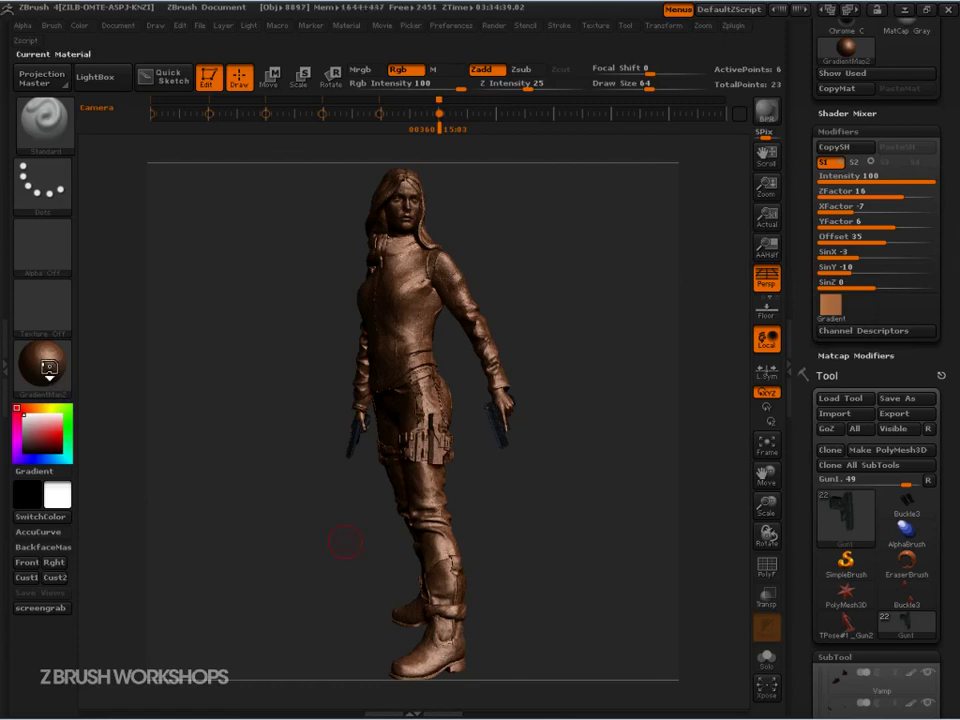
# Step: Apply the MatCap GreenClay material to the character and annotate its modifiers with a bracket labelled "setting" and a circled shading texture
pyautogui.click(48, 368)
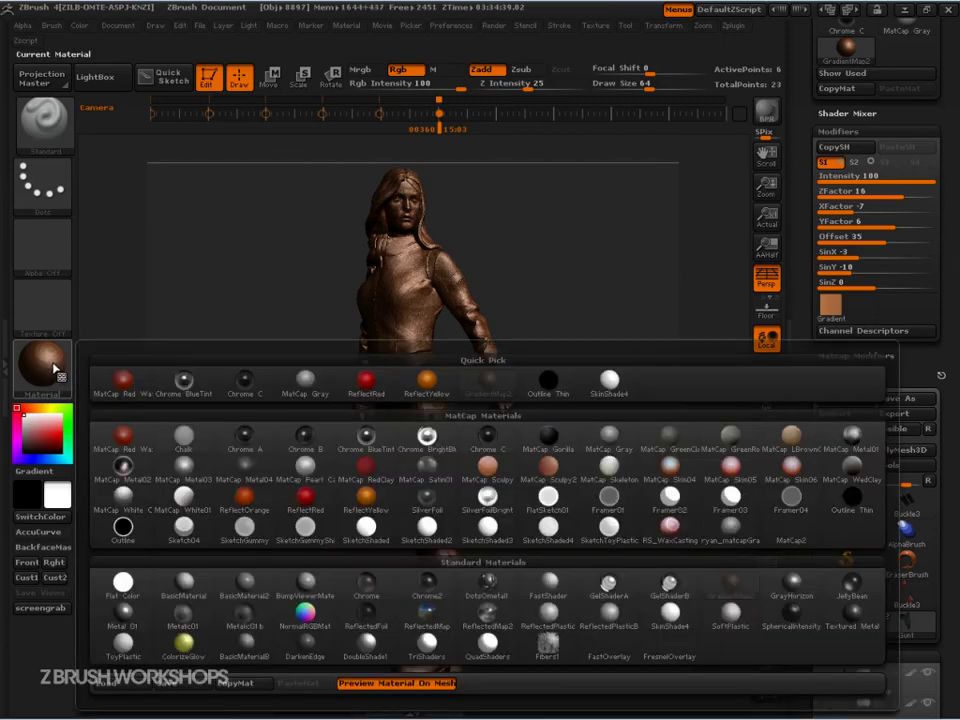
pyautogui.click(663, 443)
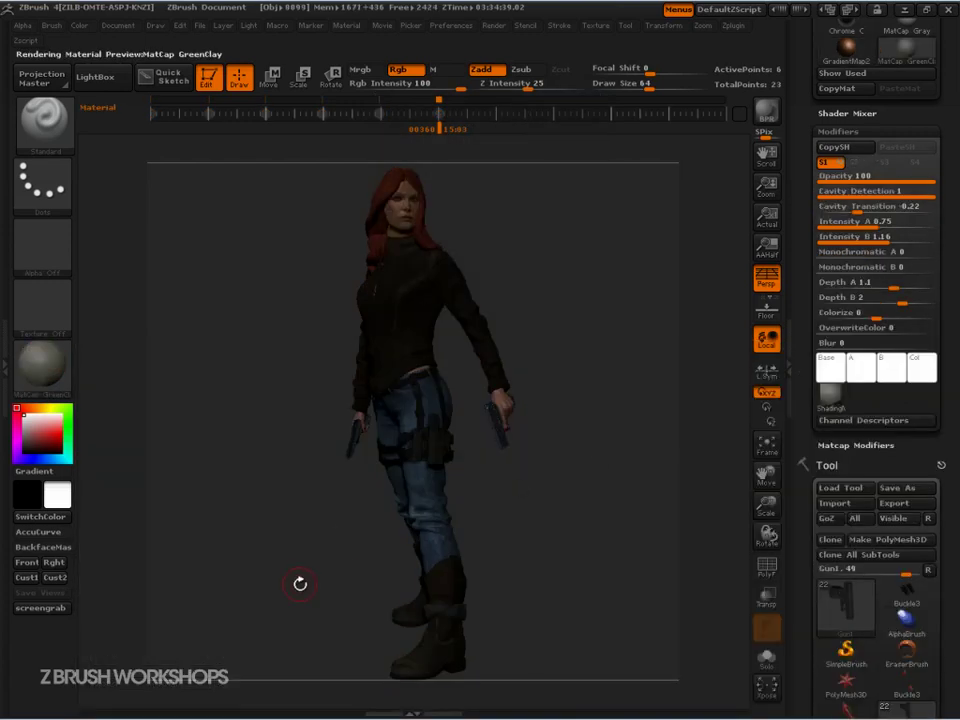
pyautogui.hotkey('ctrl', 'shift')
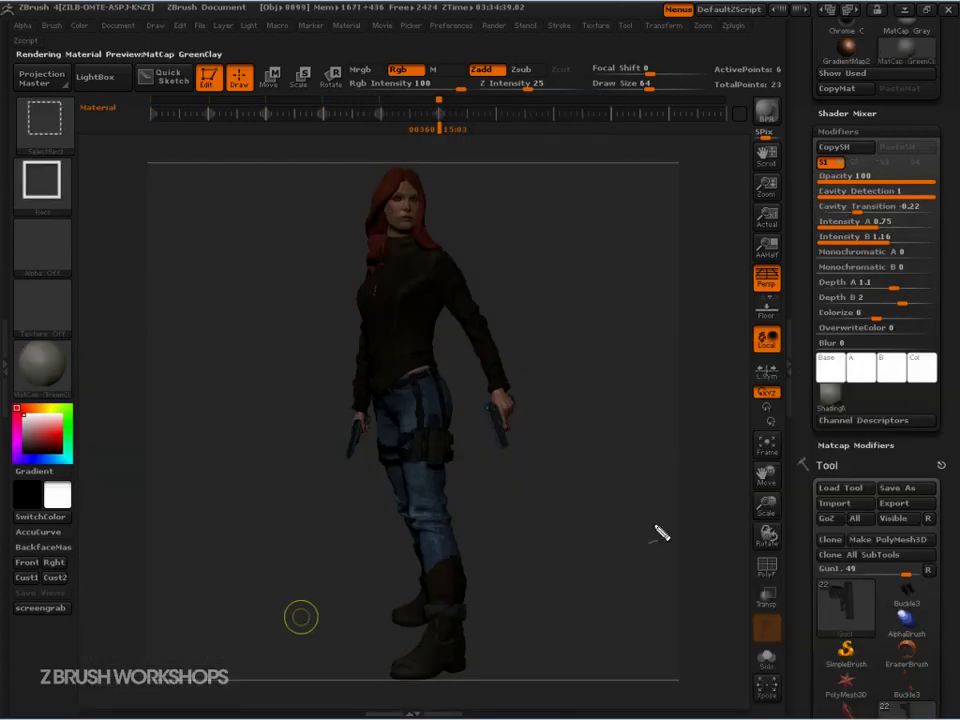
pyautogui.moveTo(829, 382)
pyautogui.mouseDown()
pyautogui.moveTo(796, 392)
pyautogui.moveTo(856, 385)
pyautogui.moveTo(752, 288)
pyautogui.moveTo(800, 150)
pyautogui.mouseUp()
pyautogui.moveTo(706, 264); pyautogui.dragTo(740, 264)
pyautogui.moveTo(556, 243)
pyautogui.mouseDown()
pyautogui.moveTo(529, 268)
pyautogui.moveTo(588, 268)
pyautogui.mouseUp()
pyautogui.moveTo(596, 218)
pyautogui.mouseDown()
pyautogui.moveTo(598, 268)
pyautogui.moveTo(612, 238)
pyautogui.mouseUp()
pyautogui.moveTo(612, 215)
pyautogui.mouseDown()
pyautogui.moveTo(626, 268)
pyautogui.moveTo(655, 268)
pyautogui.moveTo(660, 295)
pyautogui.mouseUp()
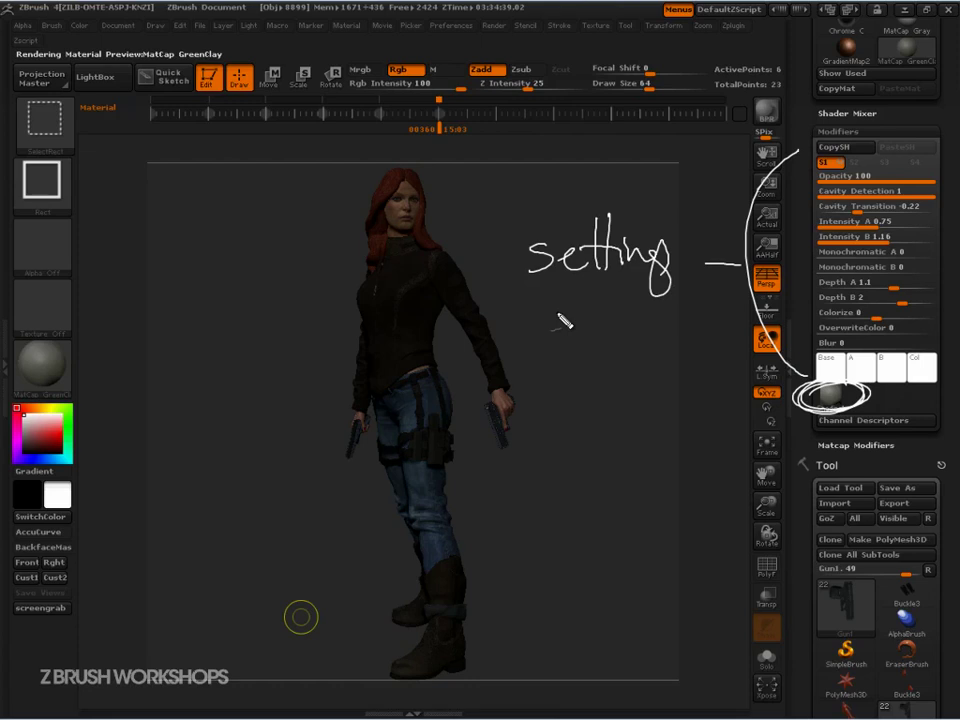
pyautogui.moveTo(862, 166)
pyautogui.mouseDown()
pyautogui.moveTo(857, 157)
pyautogui.moveTo(868, 161)
pyautogui.mouseUp()
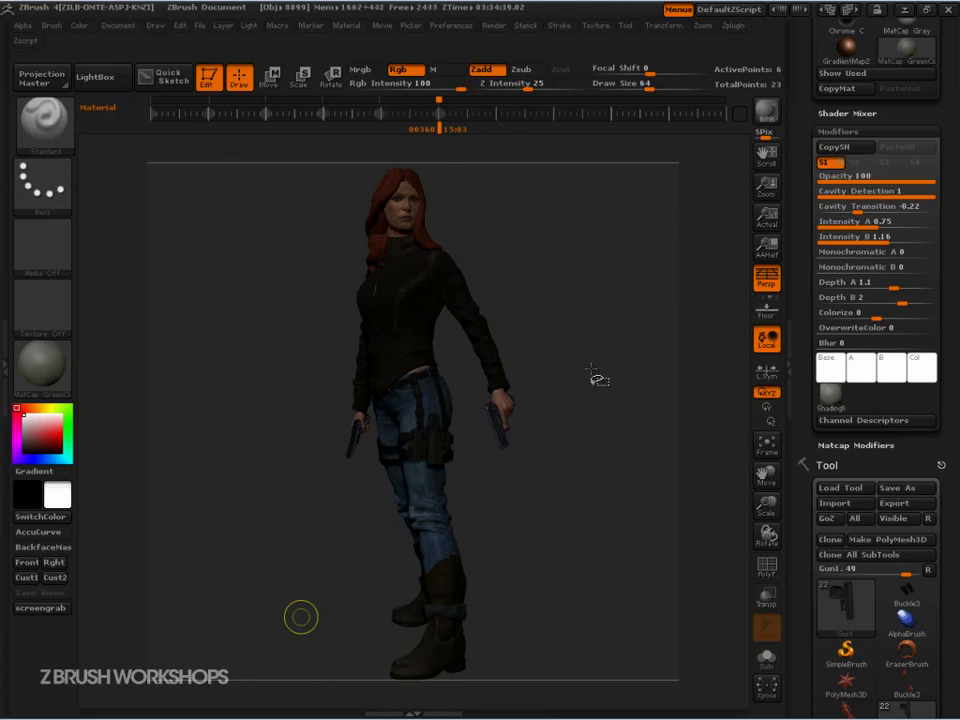
# Step: Apply the SketchShaded3 material to the character and display the modifiers of its S1 and S2 shader channels
pyautogui.click(44, 366)
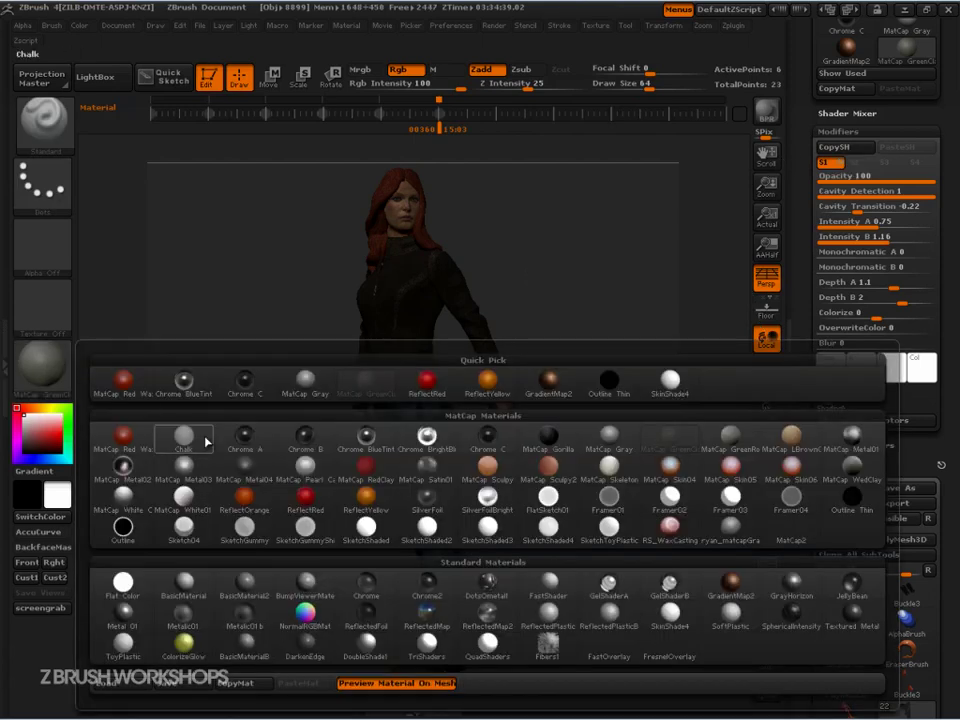
pyautogui.click(487, 527)
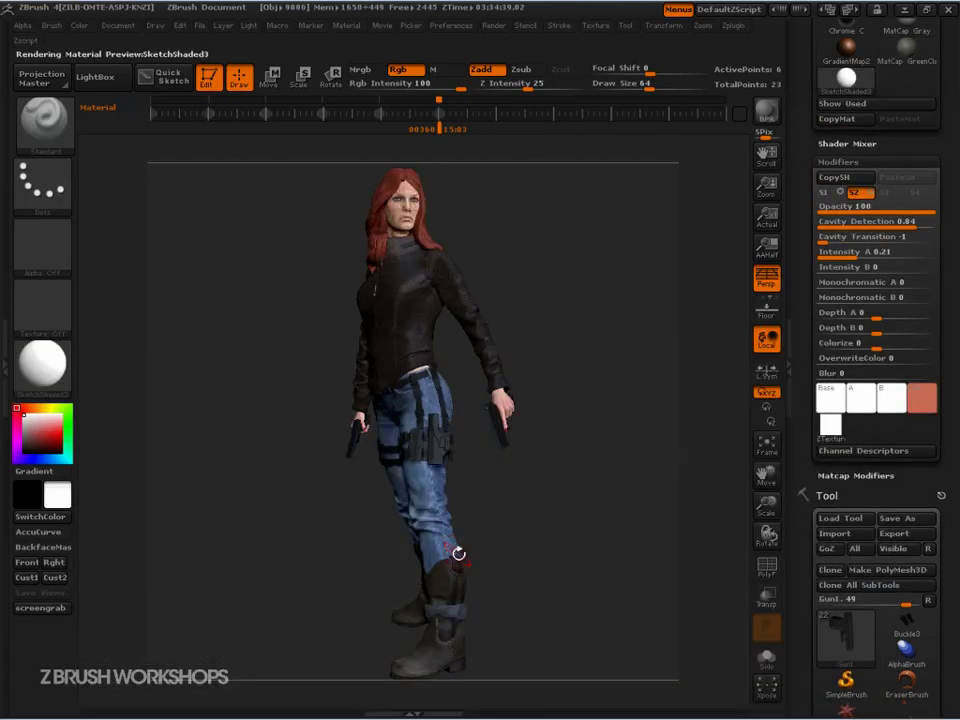
pyautogui.click(823, 192)
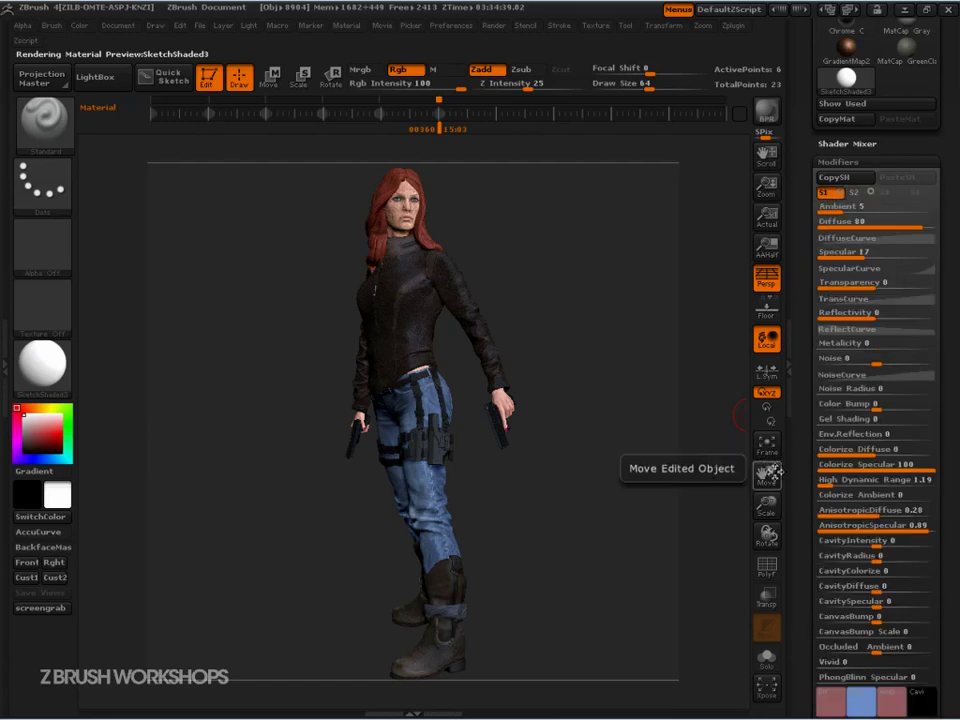
pyautogui.moveTo(806, 504); pyautogui.dragTo(804, 472)
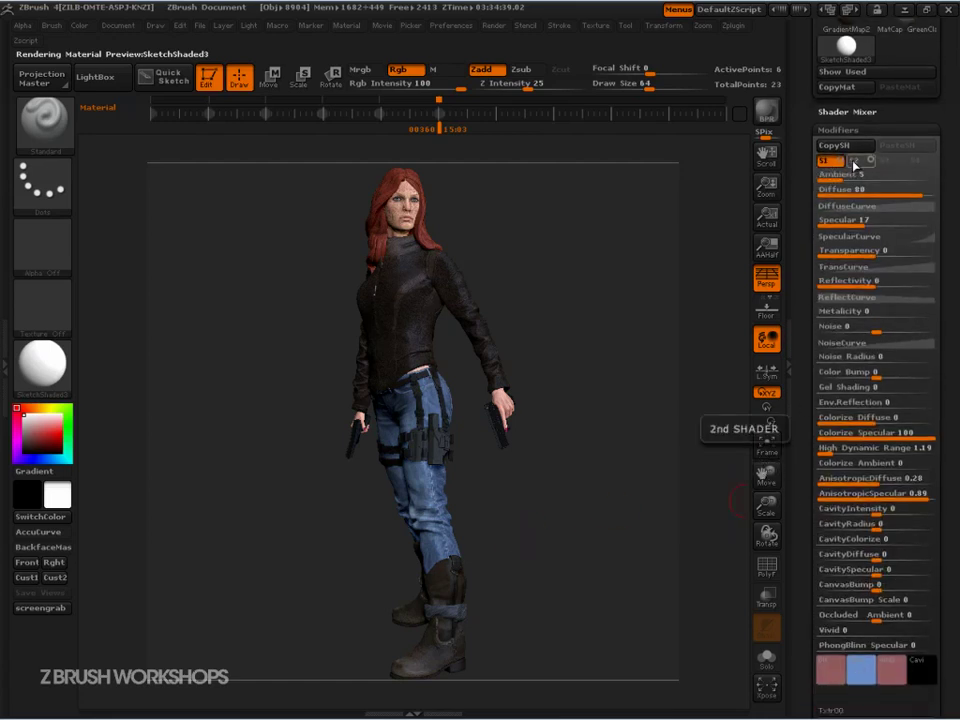
pyautogui.click(855, 162)
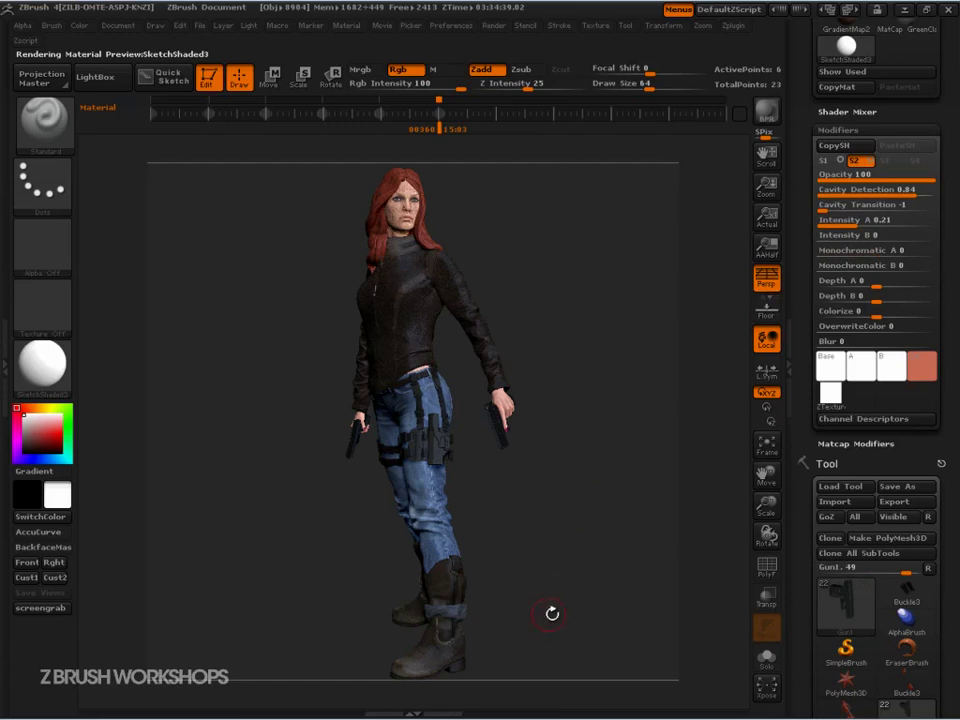
pyautogui.click(897, 265)
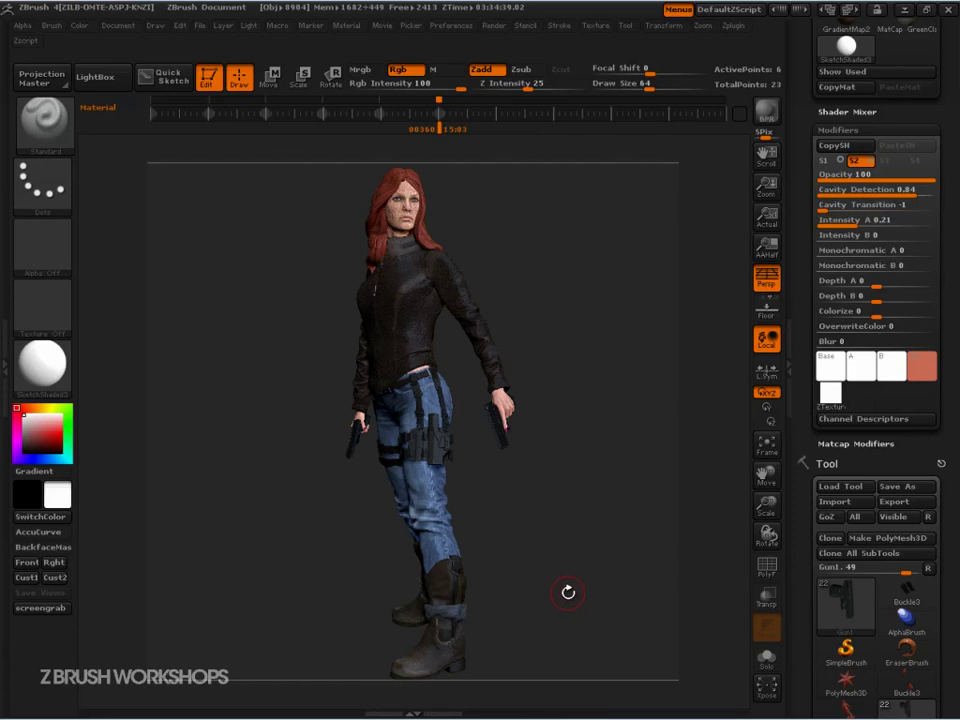
# Step: Draw arrows to the cavity, intensity, monochromatic and depth modifiers of the S2 channel and circle its texture swatch
pyautogui.hotkey('ctrl', 'shift')
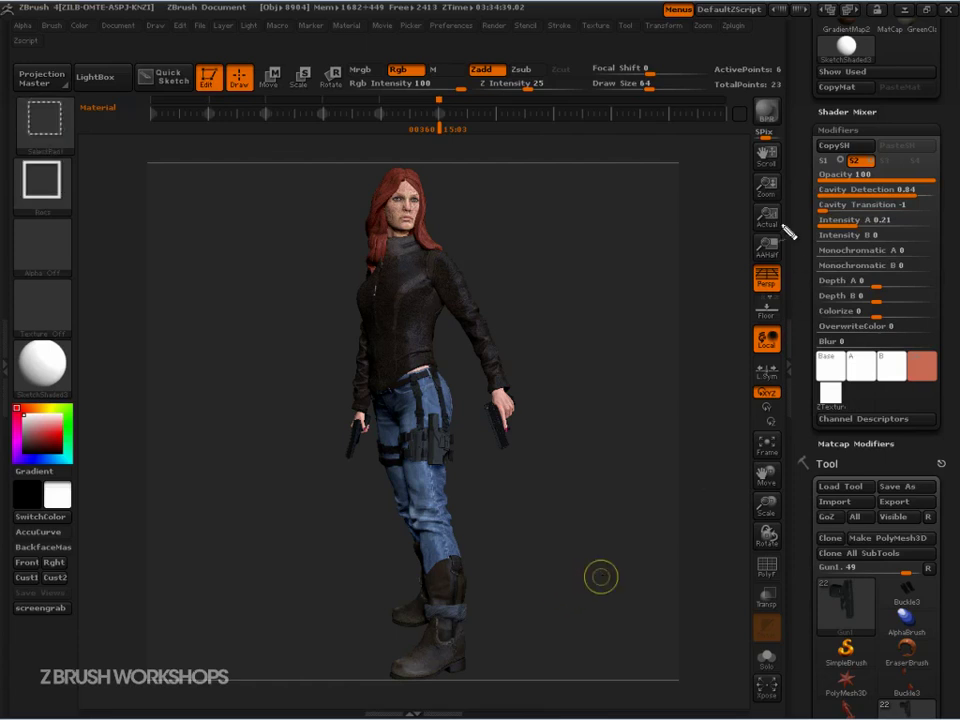
pyautogui.moveTo(760, 193); pyautogui.dragTo(804, 189)
pyautogui.moveTo(792, 183); pyautogui.dragTo(795, 197)
pyautogui.moveTo(719, 212)
pyautogui.mouseDown()
pyautogui.moveTo(804, 209)
pyautogui.moveTo(795, 215)
pyautogui.mouseUp()
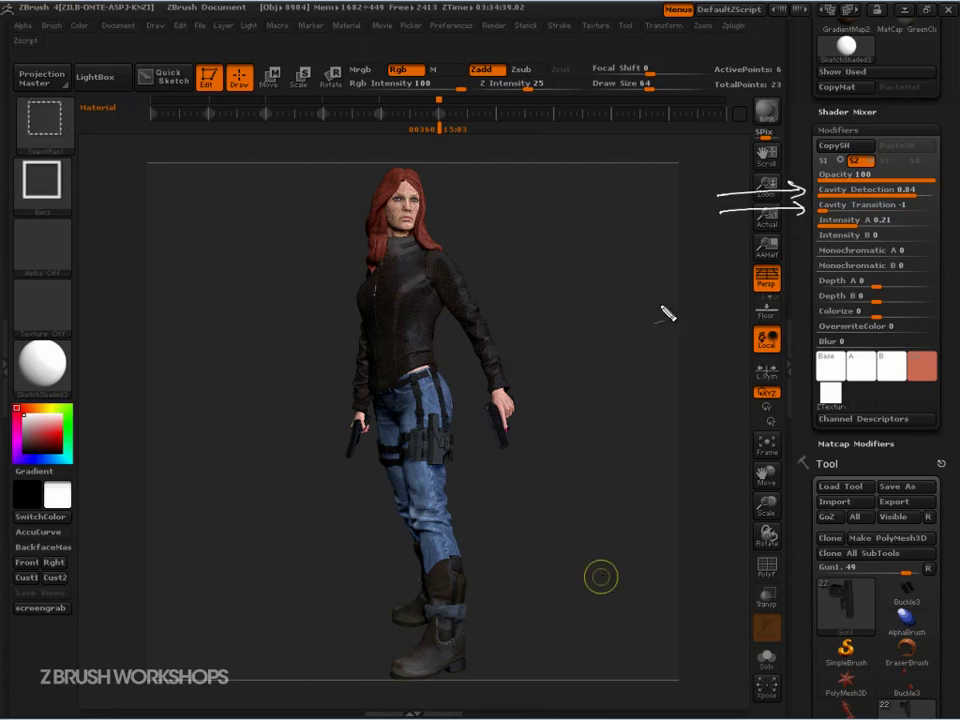
pyautogui.moveTo(712, 230)
pyautogui.mouseDown()
pyautogui.moveTo(795, 224)
pyautogui.moveTo(795, 236)
pyautogui.mouseUp()
pyautogui.moveTo(718, 265)
pyautogui.mouseDown()
pyautogui.moveTo(805, 263)
pyautogui.moveTo(795, 272)
pyautogui.mouseUp()
pyautogui.moveTo(702, 298)
pyautogui.mouseDown()
pyautogui.moveTo(805, 294)
pyautogui.moveTo(797, 302)
pyautogui.mouseUp()
pyautogui.moveTo(672, 398)
pyautogui.mouseDown()
pyautogui.moveTo(802, 398)
pyautogui.moveTo(822, 380)
pyautogui.mouseUp()
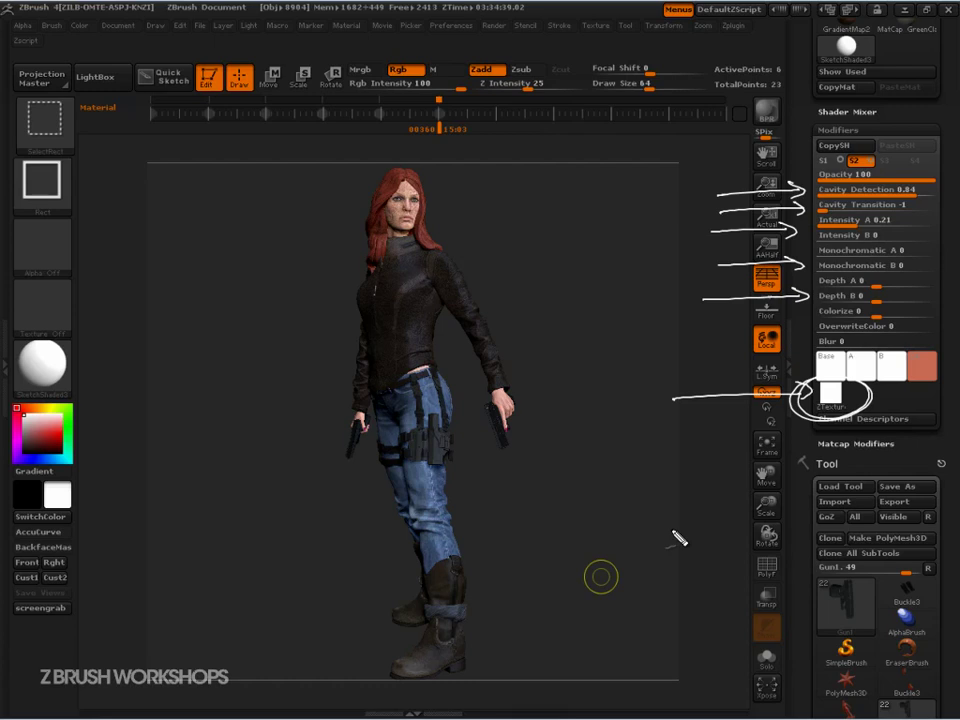
# Step: Sketch a circle inside a square beside the character and mark three sample points in it with guide lines
pyautogui.moveTo(515, 215)
pyautogui.mouseDown()
pyautogui.moveTo(630, 212)
pyautogui.moveTo(523, 322)
pyautogui.moveTo(659, 320)
pyautogui.mouseUp()
pyautogui.moveTo(632, 215); pyautogui.dragTo(640, 321)
pyautogui.moveTo(591, 219)
pyautogui.mouseDown()
pyautogui.moveTo(594, 326)
pyautogui.moveTo(530, 258)
pyautogui.moveTo(585, 213)
pyautogui.moveTo(545, 222)
pyautogui.mouseUp()
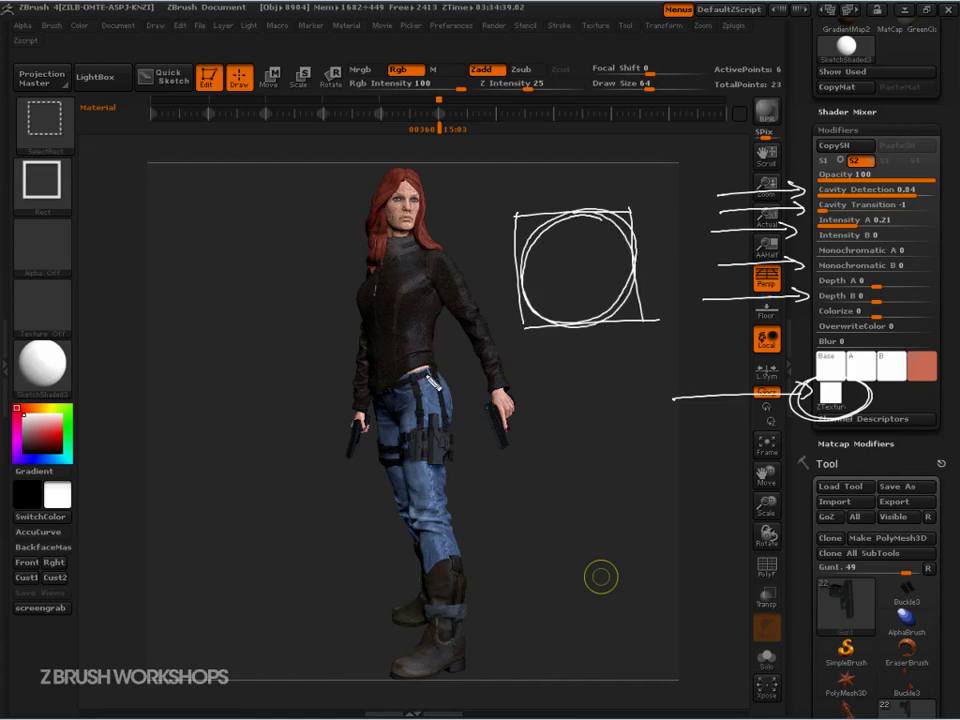
pyautogui.moveTo(480, 245); pyautogui.dragTo(548, 242)
pyautogui.moveTo(547, 213)
pyautogui.mouseDown()
pyautogui.moveTo(548, 242)
pyautogui.moveTo(590, 268)
pyautogui.mouseUp()
pyautogui.moveTo(590, 268); pyautogui.dragTo(637, 268)
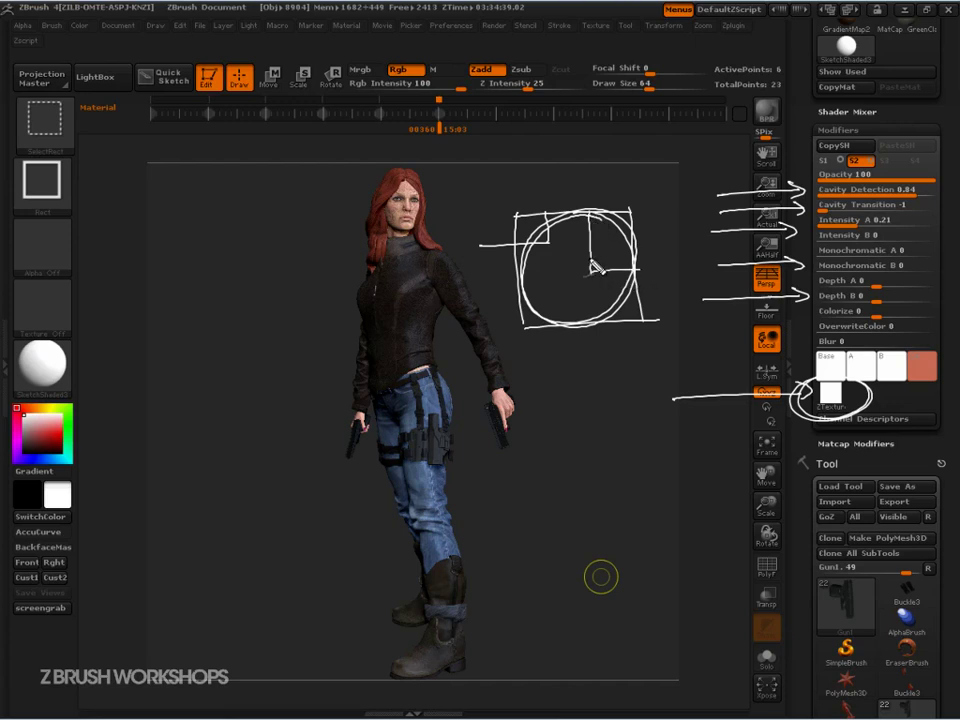
pyautogui.moveTo(590, 302)
pyautogui.mouseDown()
pyautogui.moveTo(591, 326)
pyautogui.moveTo(595, 272)
pyautogui.mouseUp()
pyautogui.moveTo(548, 242); pyautogui.dragTo(550, 243)
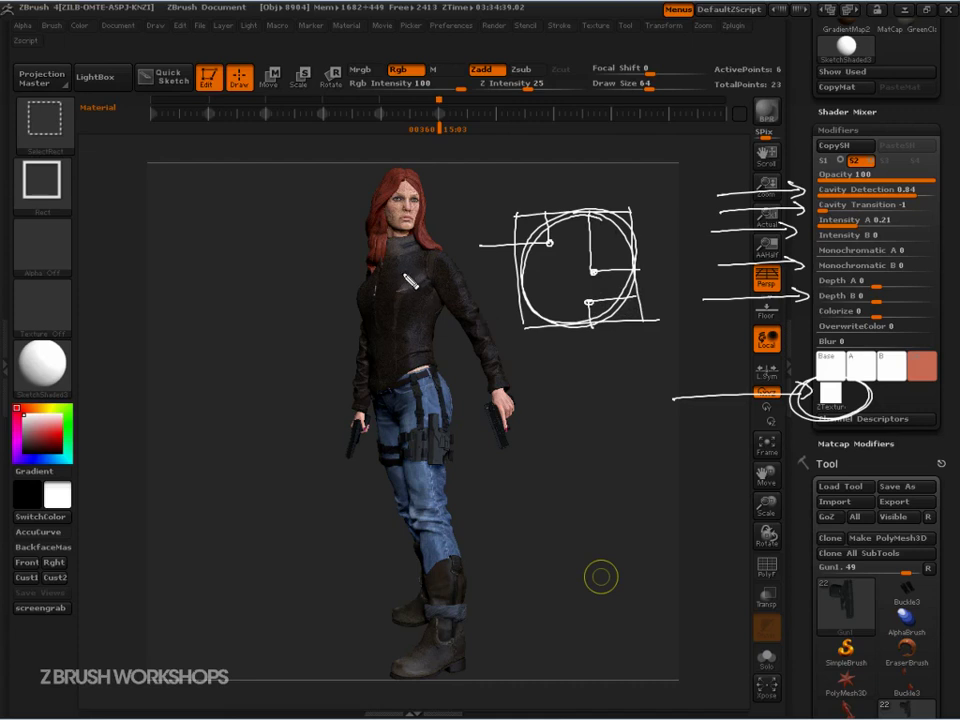
# Step: Mark three surface points on the character, circle the red color swatch in the modifiers, and clear the annotations
pyautogui.moveTo(401, 273); pyautogui.dragTo(343, 244)
pyautogui.moveTo(447, 388); pyautogui.dragTo(473, 378)
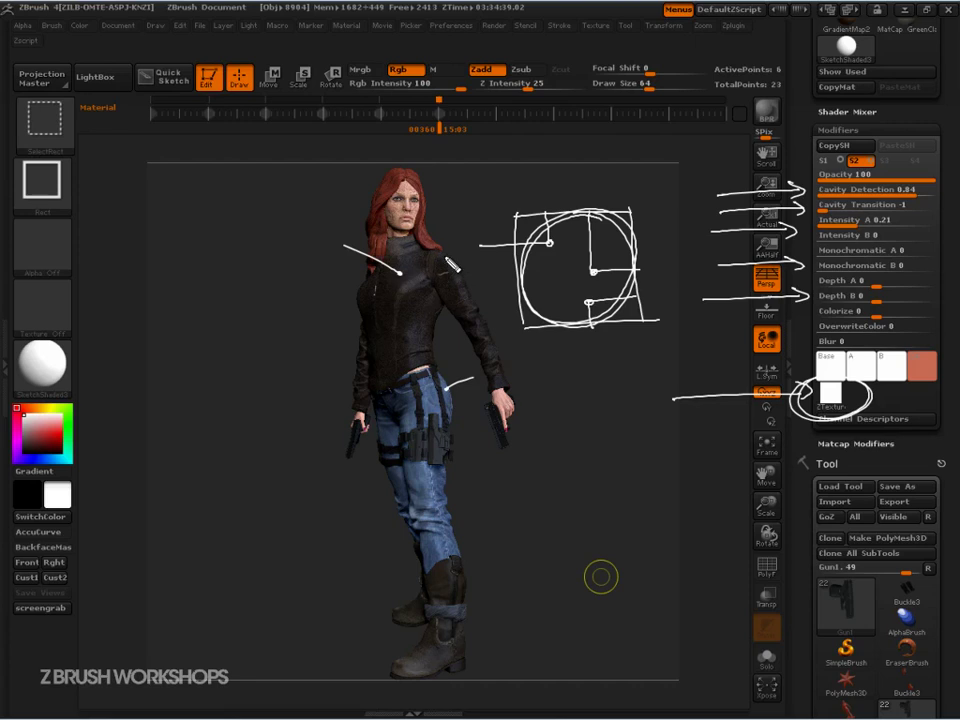
pyautogui.moveTo(437, 250); pyautogui.dragTo(443, 190)
pyautogui.moveTo(937, 350)
pyautogui.mouseDown()
pyautogui.moveTo(903, 341)
pyautogui.moveTo(917, 395)
pyautogui.mouseUp()
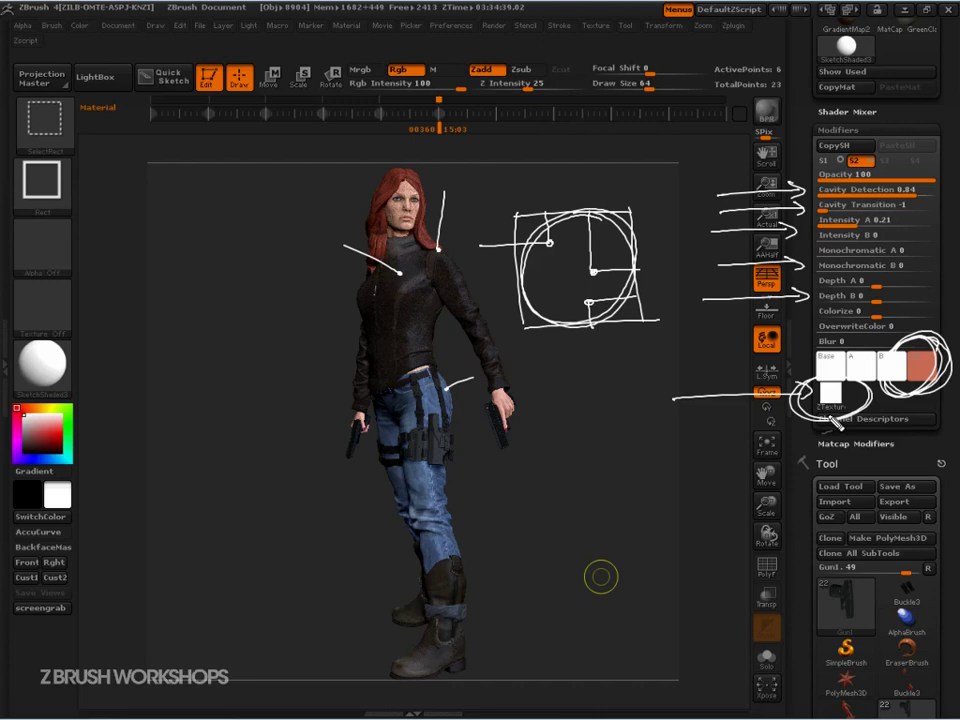
pyautogui.press('Escape')
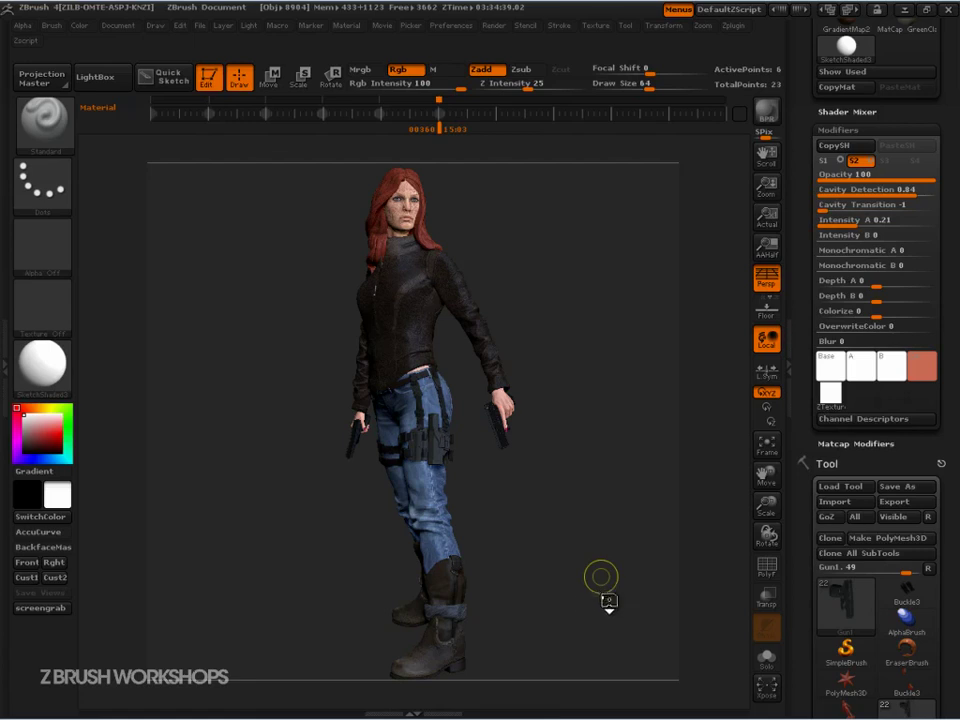
# Step: Shift the character aside to free canvas space and write "types - MATCAPS" with "STANDARDS" beneath it
pyautogui.moveTo(598, 592)
pyautogui.mouseDown()
pyautogui.moveTo(606, 592)
pyautogui.moveTo(585, 577)
pyautogui.moveTo(523, 592)
pyautogui.moveTo(564, 604)
pyautogui.moveTo(572, 626)
pyautogui.mouseUp()
pyautogui.hotkey('ctrl', 'shift')
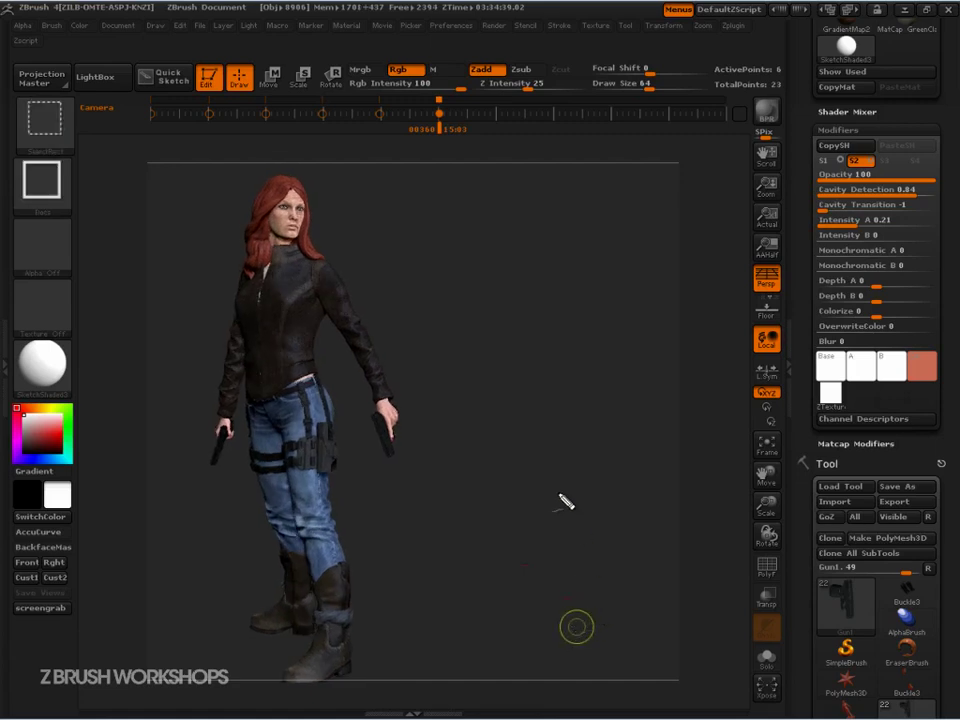
pyautogui.moveTo(386, 197)
pyautogui.keyDown('ctrl'); pyautogui.keyDown('shift'); pyautogui.mouseDown()
pyautogui.moveTo(497, 450)
pyautogui.moveTo(428, 221)
pyautogui.moveTo(510, 197)
pyautogui.moveTo(508, 205)
pyautogui.moveTo(542, 203)
pyautogui.moveTo(562, 190)
pyautogui.moveTo(590, 208)
pyautogui.moveTo(711, 190)
pyautogui.mouseUp(); pyautogui.keyUp('shift'); pyautogui.keyUp('ctrl')
pyautogui.moveTo(570, 232)
pyautogui.mouseDown()
pyautogui.moveTo(600, 225)
pyautogui.moveTo(585, 253)
pyautogui.moveTo(660, 254)
pyautogui.moveTo(708, 235)
pyautogui.moveTo(735, 258)
pyautogui.mouseUp()
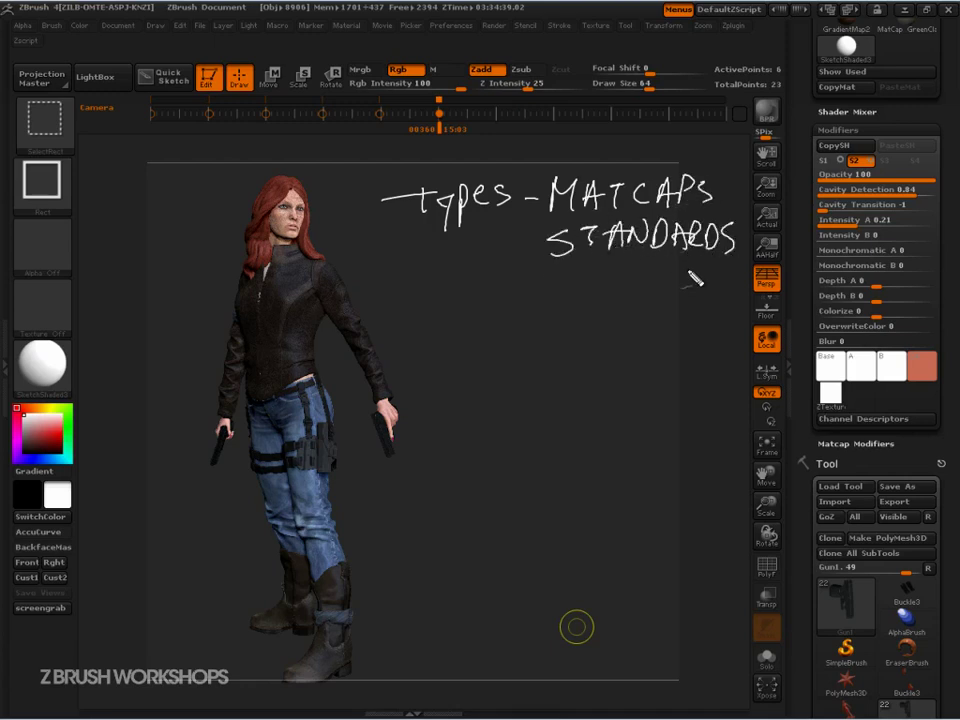
# Step: Write "ST." with the entry "ELEMENTS" below the list of material types
pyautogui.moveTo(420, 328); pyautogui.dragTo(396, 350)
pyautogui.moveTo(424, 340)
pyautogui.mouseDown()
pyautogui.moveTo(447, 333)
pyautogui.moveTo(432, 352)
pyautogui.mouseUp()
pyautogui.click(455, 346)
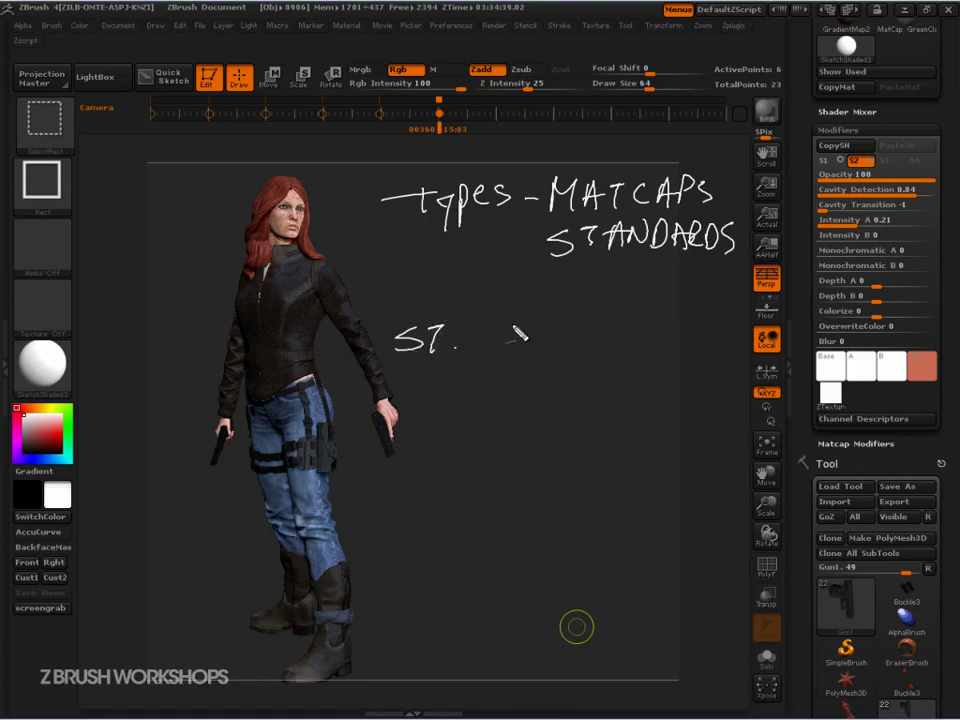
pyautogui.moveTo(514, 327)
pyautogui.mouseDown()
pyautogui.moveTo(516, 348)
pyautogui.moveTo(536, 324)
pyautogui.moveTo(579, 339)
pyautogui.moveTo(610, 326)
pyautogui.moveTo(628, 346)
pyautogui.moveTo(656, 322)
pyautogui.mouseUp()
pyautogui.moveTo(658, 318)
pyautogui.mouseDown()
pyautogui.moveTo(680, 318)
pyautogui.moveTo(669, 344)
pyautogui.moveTo(692, 342)
pyautogui.mouseUp()
# Step: Write "SHADER CHANNELS" under the "ELEMENTS" entry
pyautogui.moveTo(512, 368); pyautogui.dragTo(494, 388)
pyautogui.moveTo(522, 366)
pyautogui.mouseDown()
pyautogui.moveTo(522, 390)
pyautogui.moveTo(572, 388)
pyautogui.moveTo(560, 392)
pyautogui.mouseUp()
pyautogui.moveTo(588, 370)
pyautogui.mouseDown()
pyautogui.moveTo(582, 392)
pyautogui.moveTo(598, 380)
pyautogui.mouseUp()
pyautogui.moveTo(604, 370)
pyautogui.mouseDown()
pyautogui.moveTo(622, 392)
pyautogui.moveTo(636, 392)
pyautogui.mouseUp()
pyautogui.moveTo(658, 366)
pyautogui.mouseDown()
pyautogui.moveTo(658, 392)
pyautogui.moveTo(684, 378)
pyautogui.mouseUp()
pyautogui.moveTo(684, 366)
pyautogui.mouseDown()
pyautogui.moveTo(690, 390)
pyautogui.moveTo(711, 390)
pyautogui.moveTo(708, 382)
pyautogui.mouseUp()
pyautogui.moveTo(715, 390)
pyautogui.mouseDown()
pyautogui.moveTo(733, 368)
pyautogui.moveTo(765, 373)
pyautogui.moveTo(760, 388)
pyautogui.mouseUp()
# Step: Write "UTILITIES" under "SHADER CHANNELS" and draw an arrow pointing to the "SHADER CHANNELS" entry
pyautogui.moveTo(503, 406)
pyautogui.mouseDown()
pyautogui.moveTo(531, 405)
pyautogui.moveTo(563, 420)
pyautogui.moveTo(556, 428)
pyautogui.mouseUp()
pyautogui.moveTo(575, 408)
pyautogui.mouseDown()
pyautogui.moveTo(575, 428)
pyautogui.moveTo(604, 428)
pyautogui.mouseUp()
pyautogui.moveTo(614, 408)
pyautogui.mouseDown()
pyautogui.moveTo(614, 428)
pyautogui.moveTo(646, 408)
pyautogui.mouseUp()
pyautogui.moveTo(636, 408)
pyautogui.mouseDown()
pyautogui.moveTo(636, 428)
pyautogui.moveTo(672, 409)
pyautogui.mouseUp()
pyautogui.moveTo(660, 418); pyautogui.dragTo(670, 418)
pyautogui.moveTo(660, 427); pyautogui.dragTo(672, 427)
pyautogui.moveTo(689, 406); pyautogui.dragTo(676, 428)
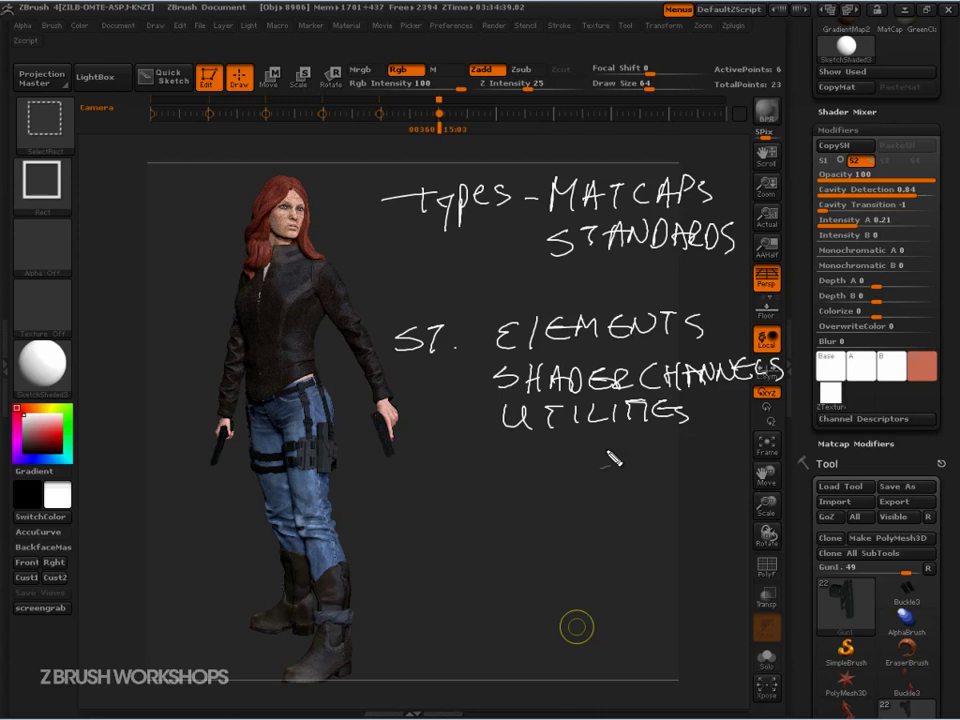
pyautogui.moveTo(432, 384); pyautogui.dragTo(490, 381)
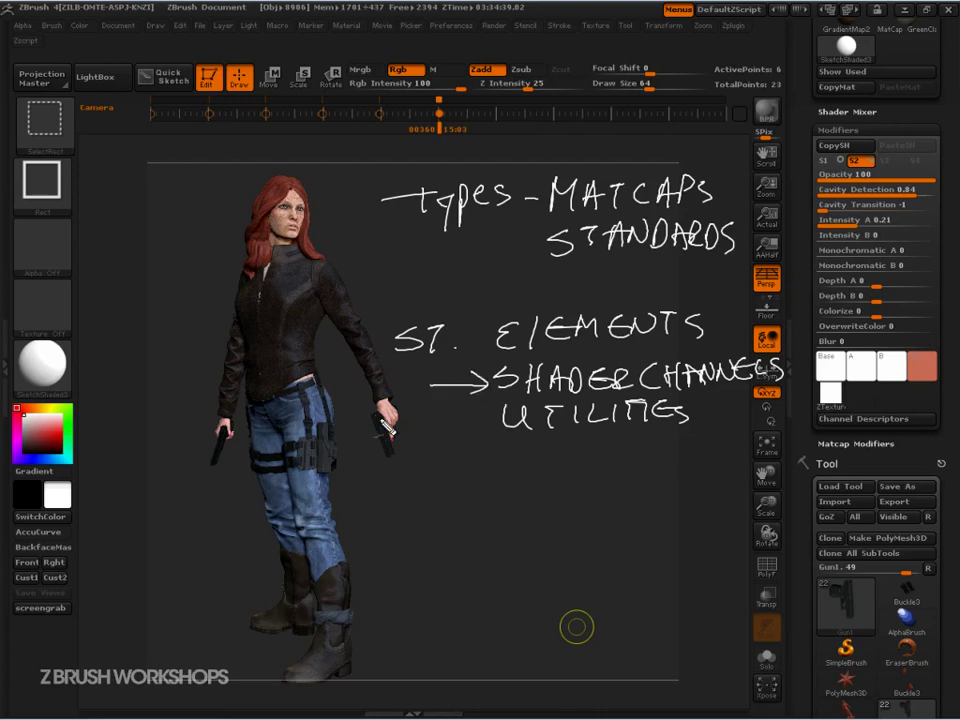